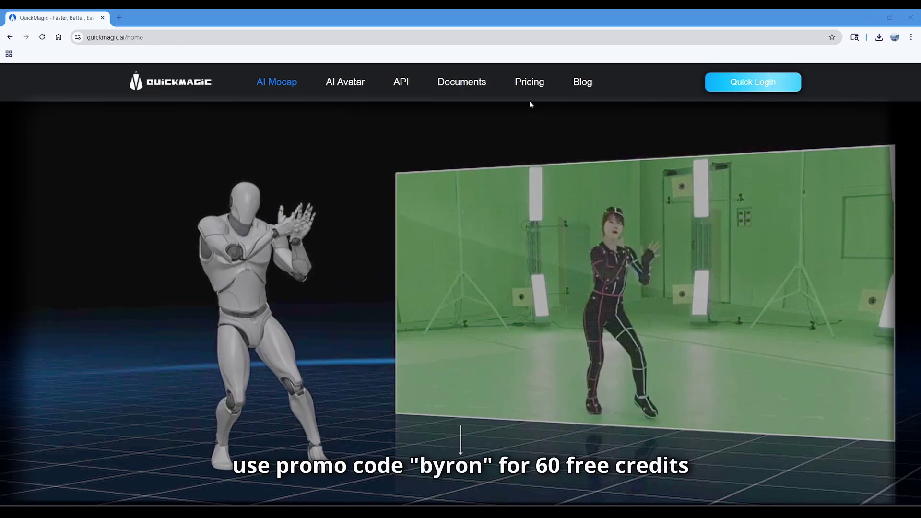
- Look over QuickMagic's subscription pricing plans
left_click(529, 82)
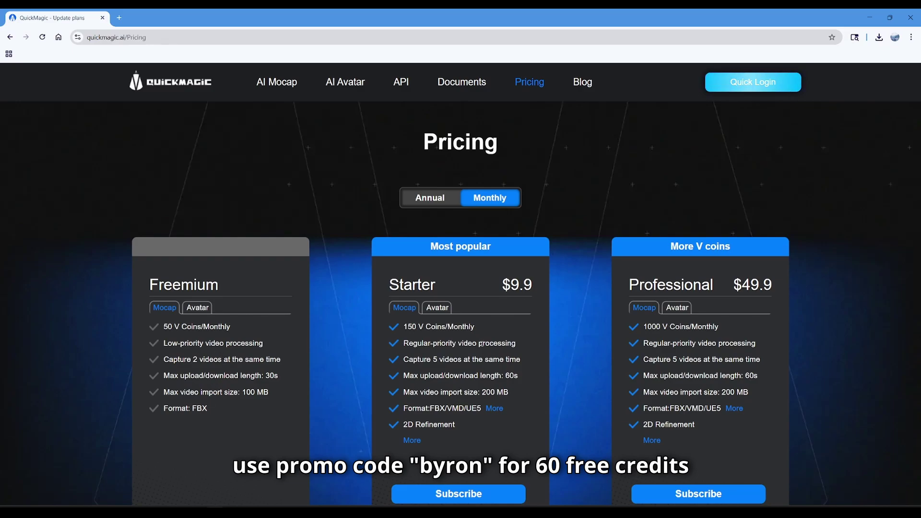
scroll(478, 395, "down", 3)
scroll(465, 312, "up", 3)
- Return to the QuickMagic homepage, sign in, and dismiss the new feature announcement
left_click(192, 87)
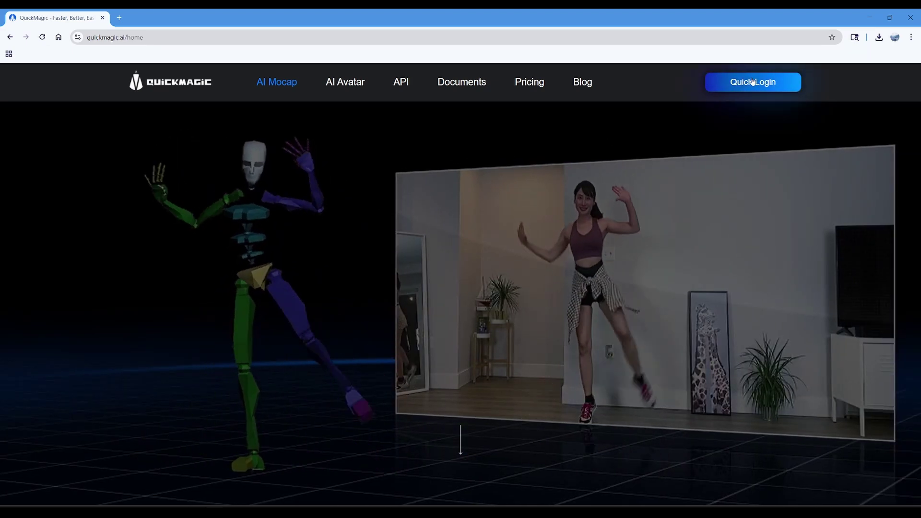
left_click(707, 86)
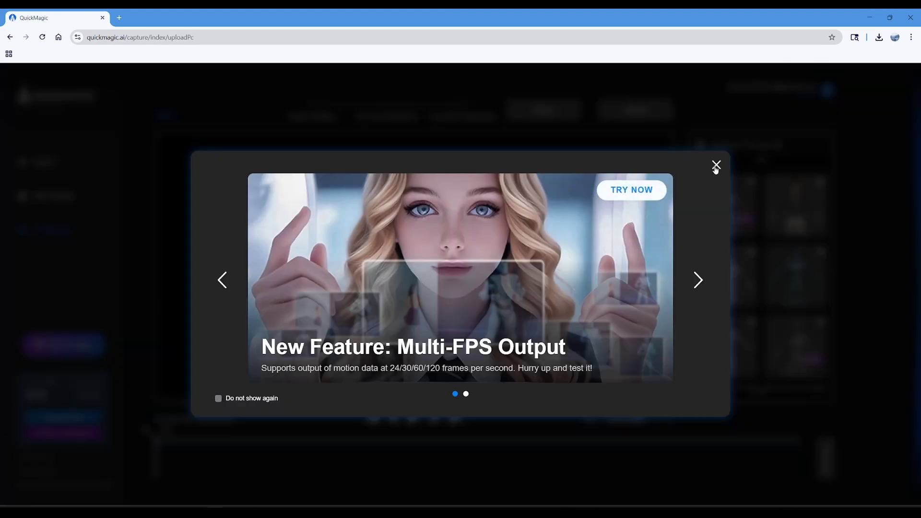
left_click(716, 166)
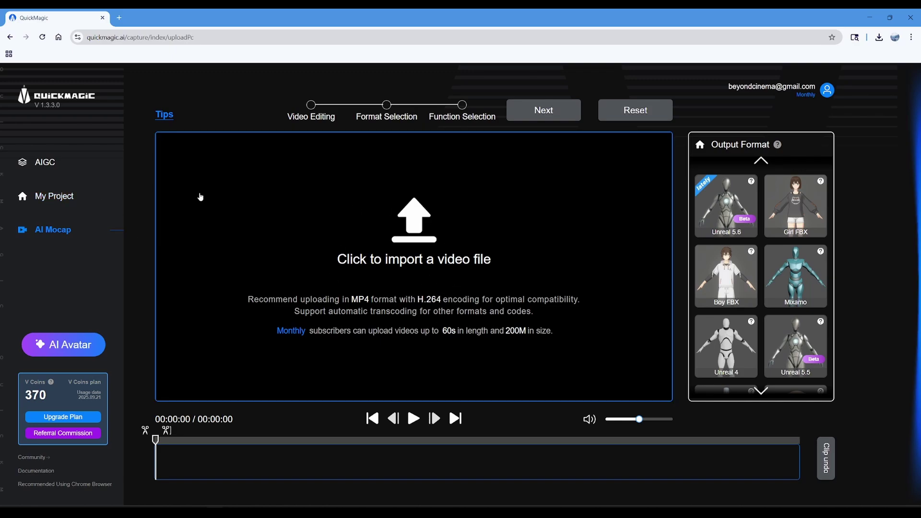
left_click(52, 197)
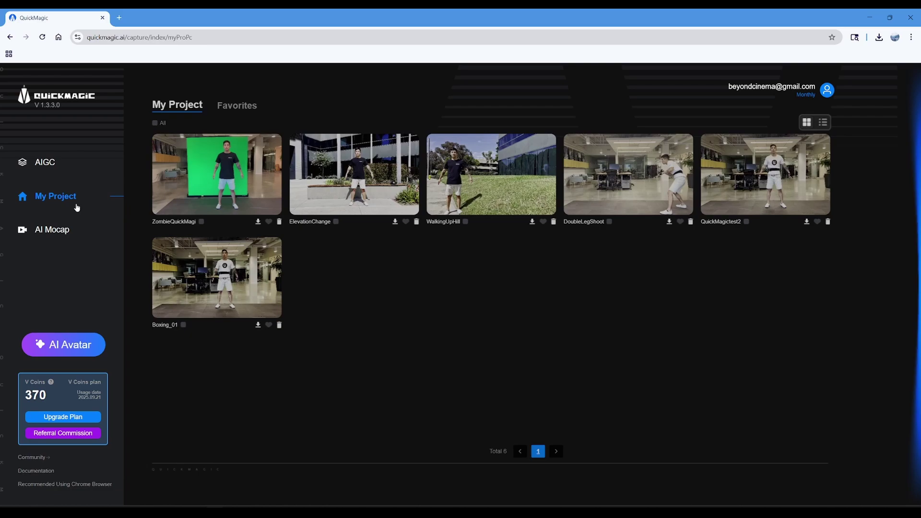
left_click(206, 275)
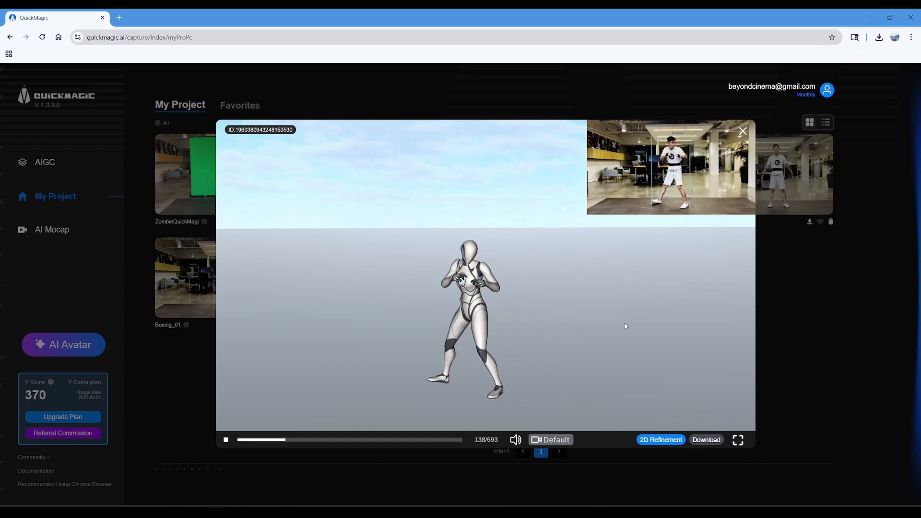
left_click(742, 132)
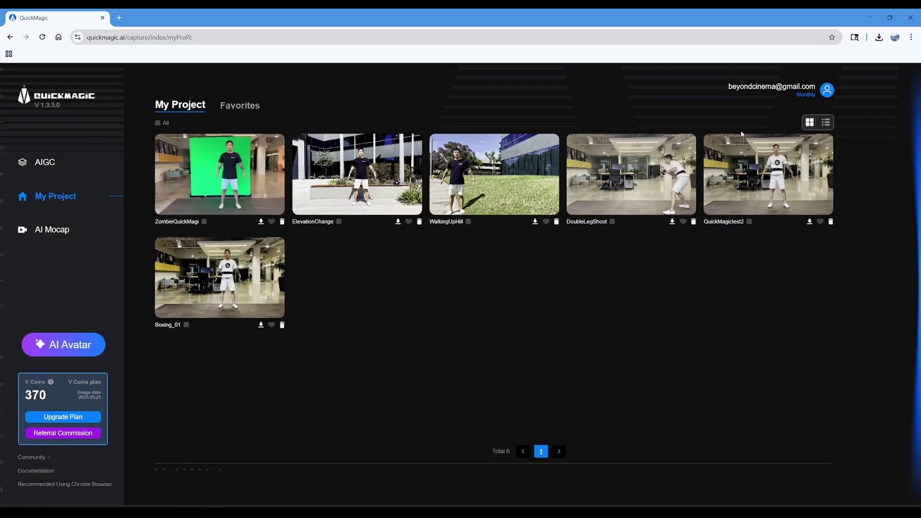
- Go to AI Mocap and browse the Output Format cards like Unreal 5.6 and Mixamo
left_click(62, 230)
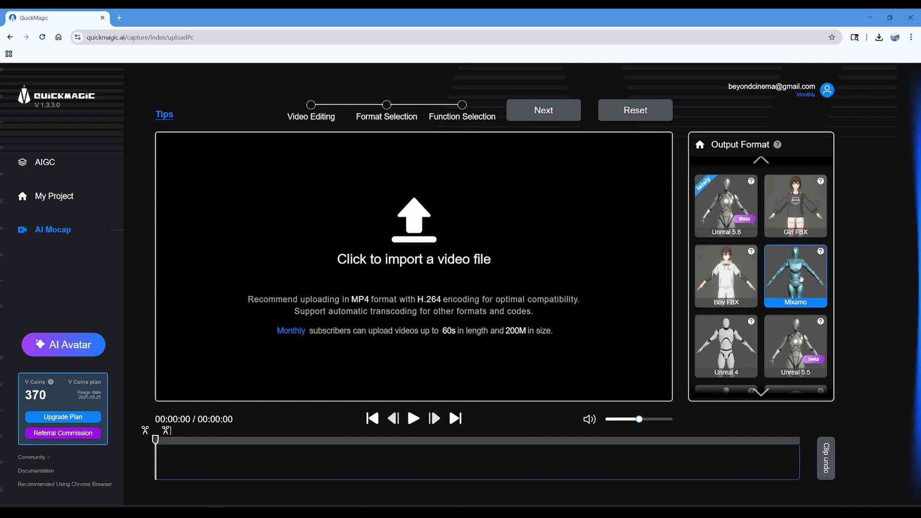
scroll(801, 250, "down", 1)
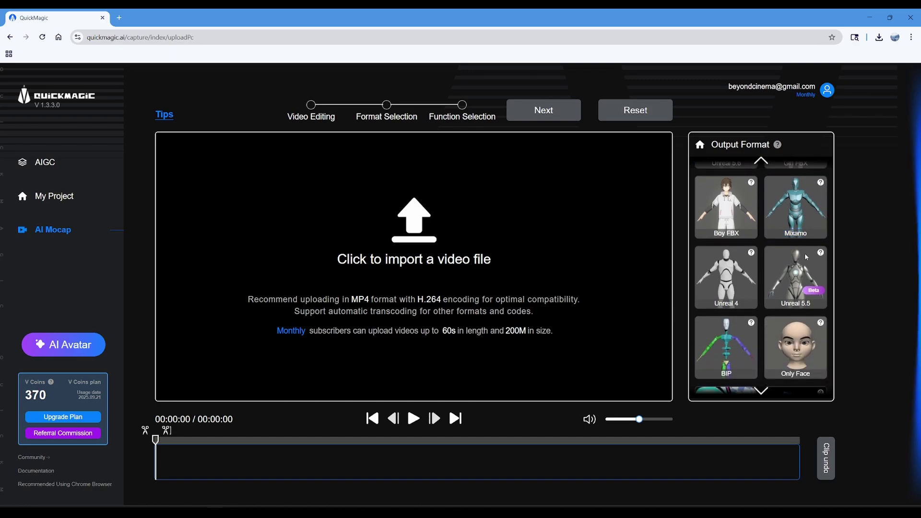
scroll(804, 253, "up", 1)
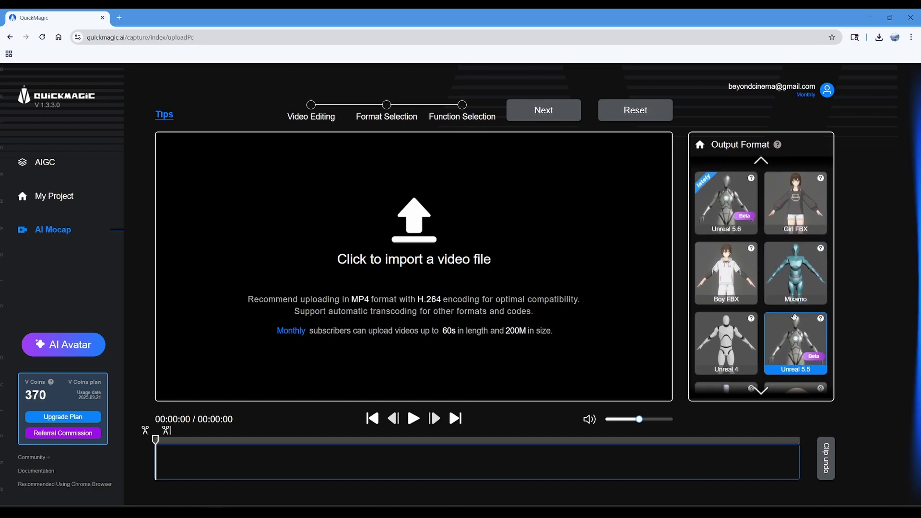
scroll(795, 325, "down", 1)
scroll(795, 325, "down", 1)
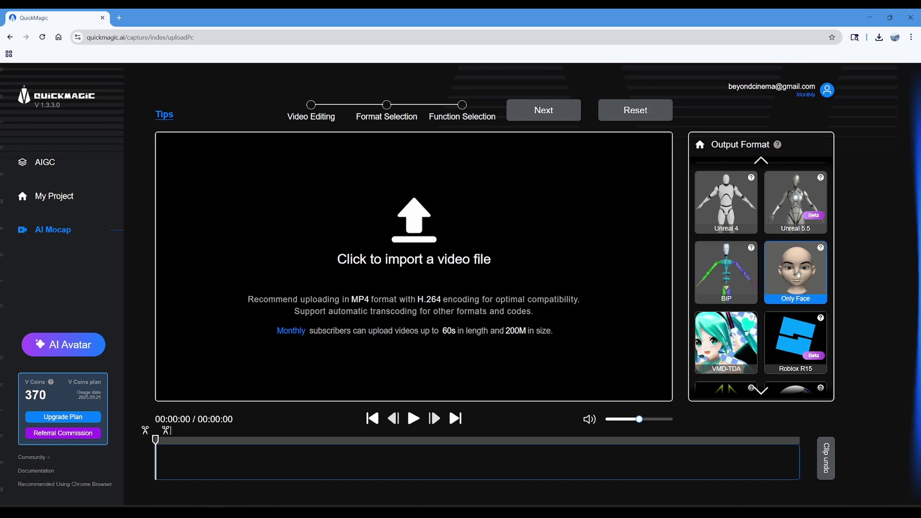
scroll(796, 288, "up", 1)
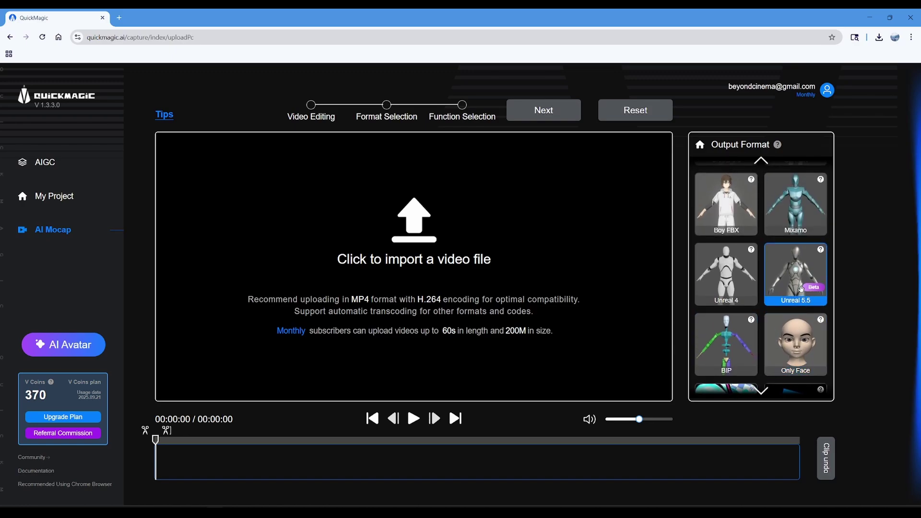
scroll(796, 293, "up", 1)
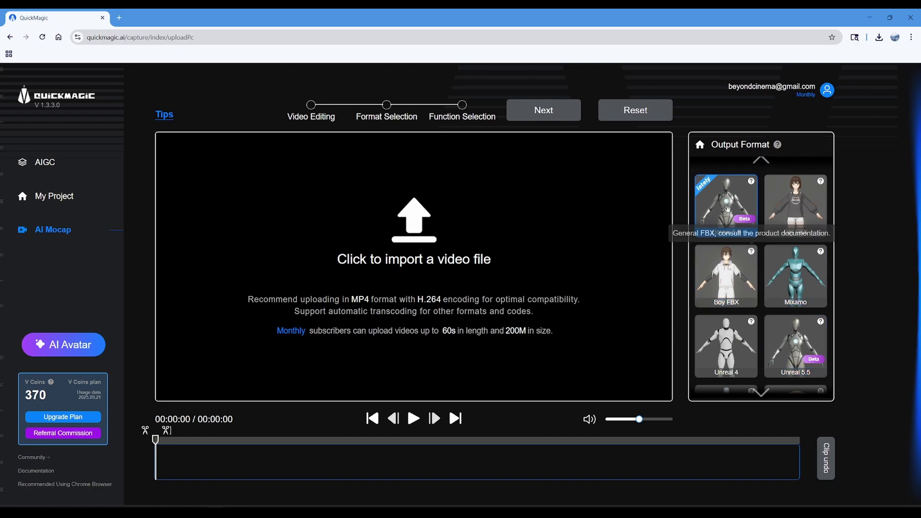
- Open the Boxing_01 preview from My Project, orbit it, and enter 2D Refinement
left_click(58, 195)
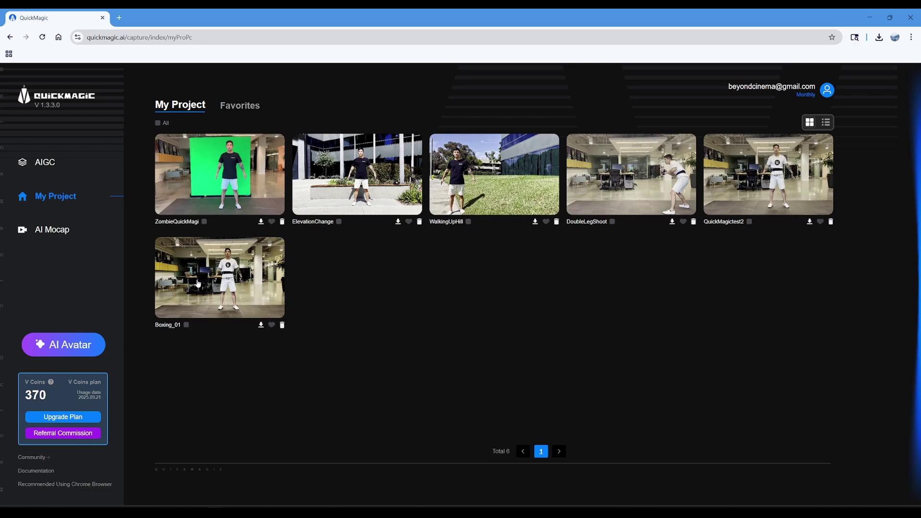
left_click(198, 283)
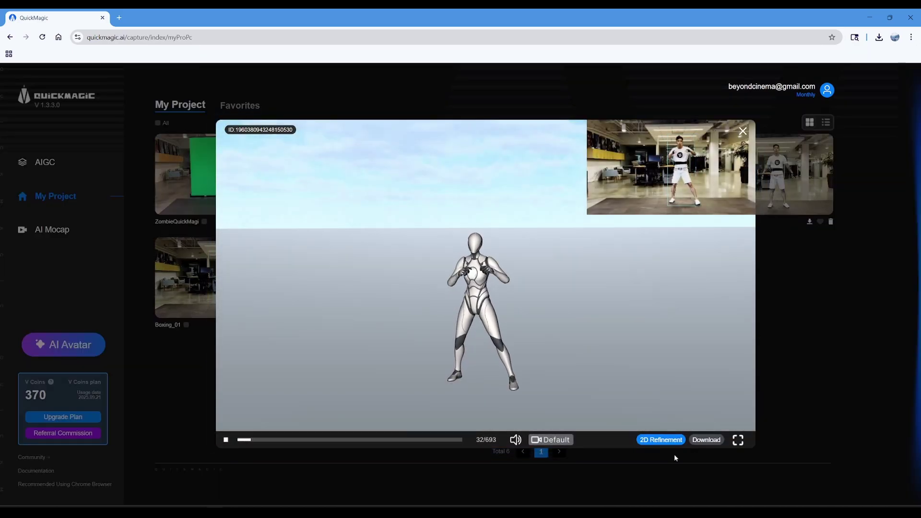
mouse_move(560, 355)
left_mouse_down()
mouse_move(512, 360)
mouse_move(541, 351)
mouse_move(576, 362)
left_mouse_up()
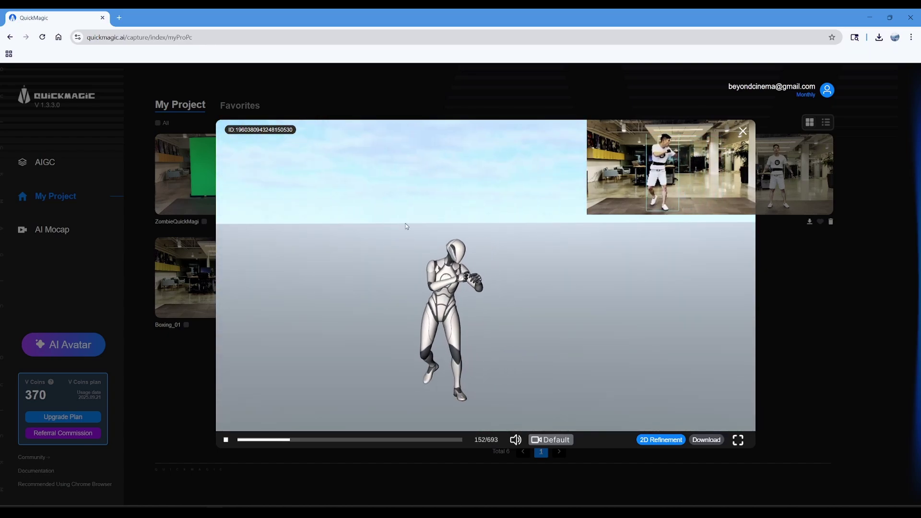
left_click(657, 440)
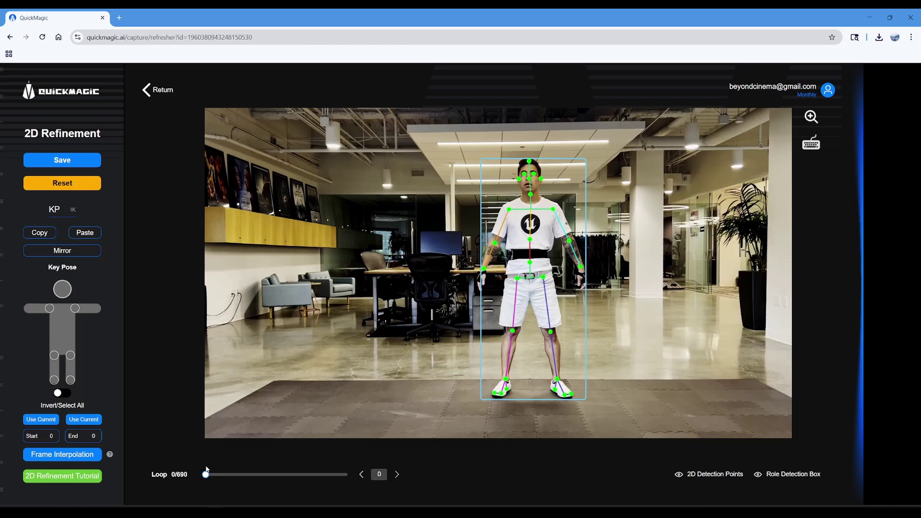
- Scrub Boxing_01 through frames 118, 362, 535 and 539, switching between KP and IK editing
left_click(397, 475)
left_click(397, 475)
left_click(397, 475)
left_click(397, 475)
left_click(397, 475)
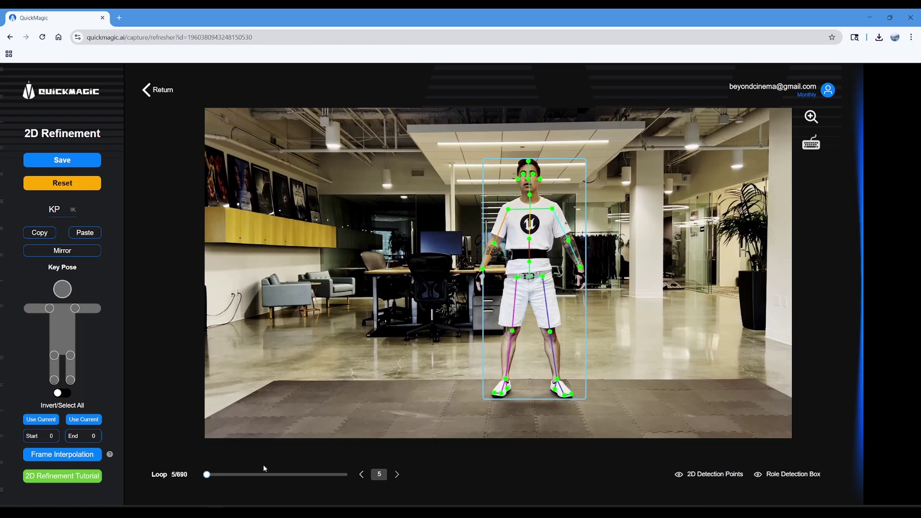
left_click(230, 475)
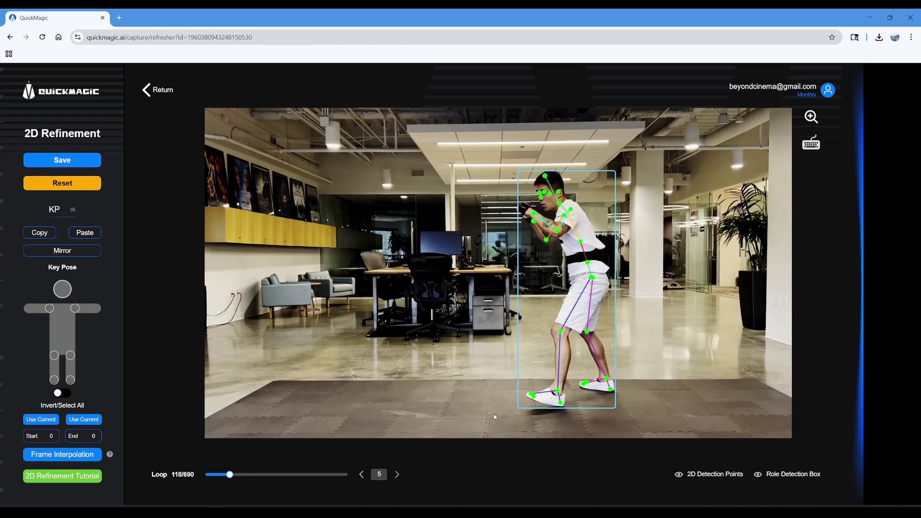
left_click(280, 475)
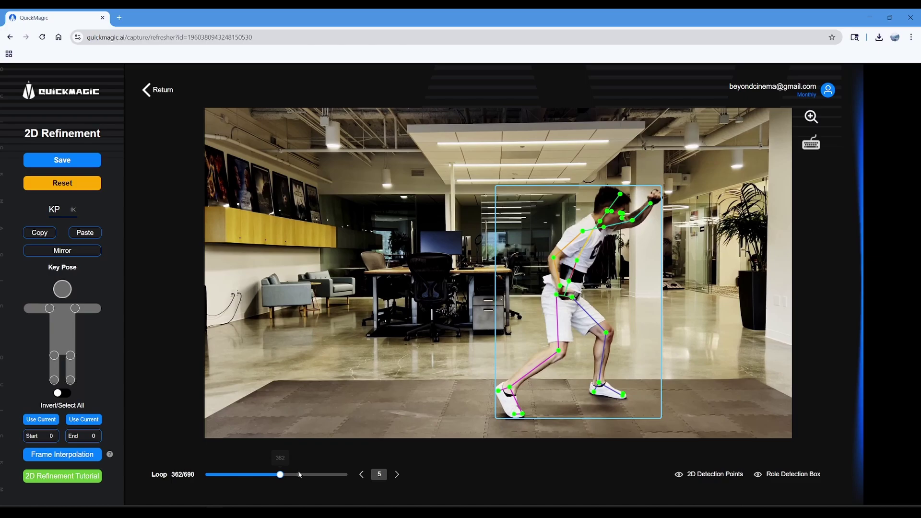
left_click(74, 210)
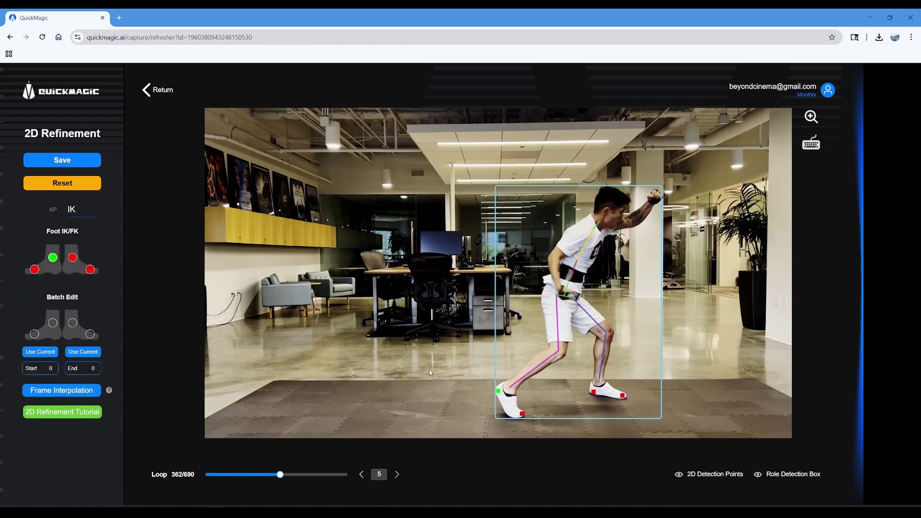
left_click(319, 474)
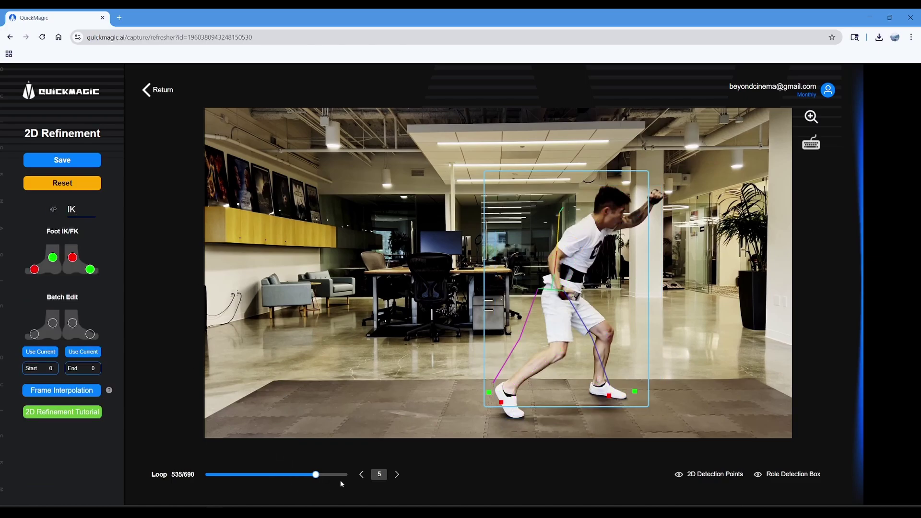
left_click(396, 474)
left_click(397, 474)
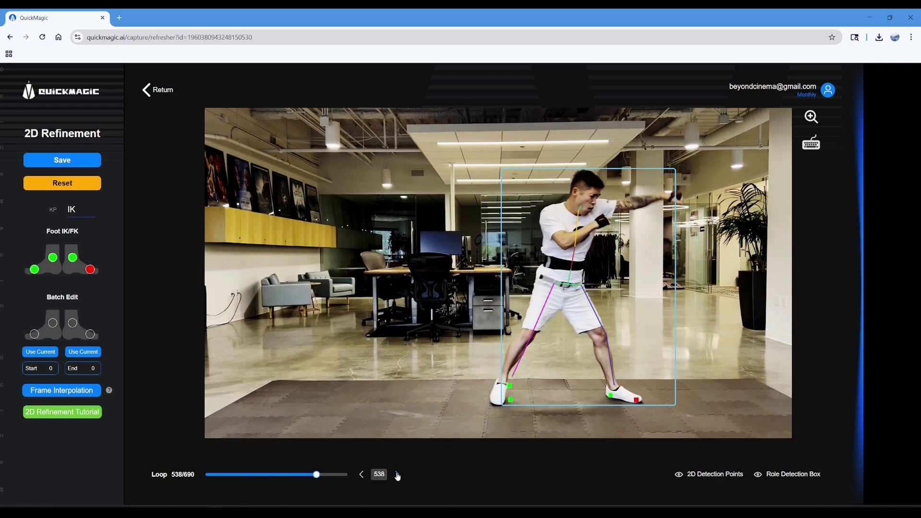
left_click(397, 474)
left_click(397, 475)
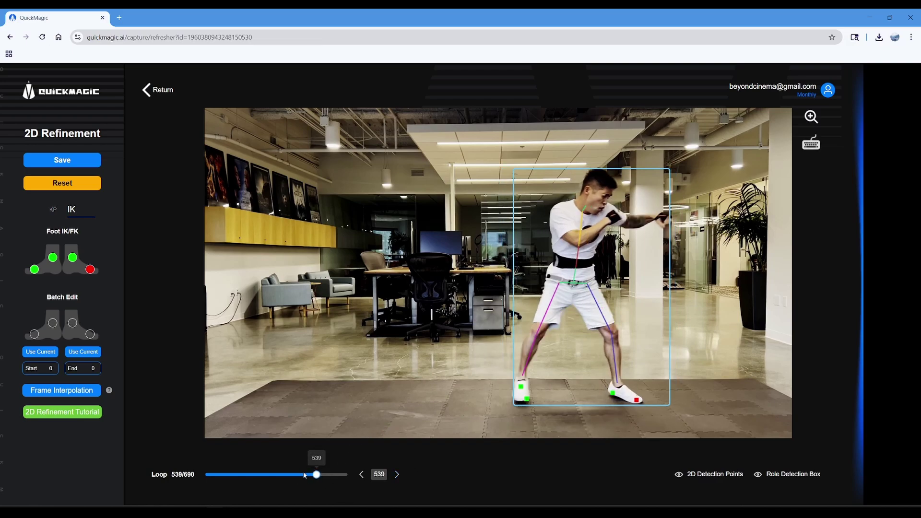
left_click(54, 210)
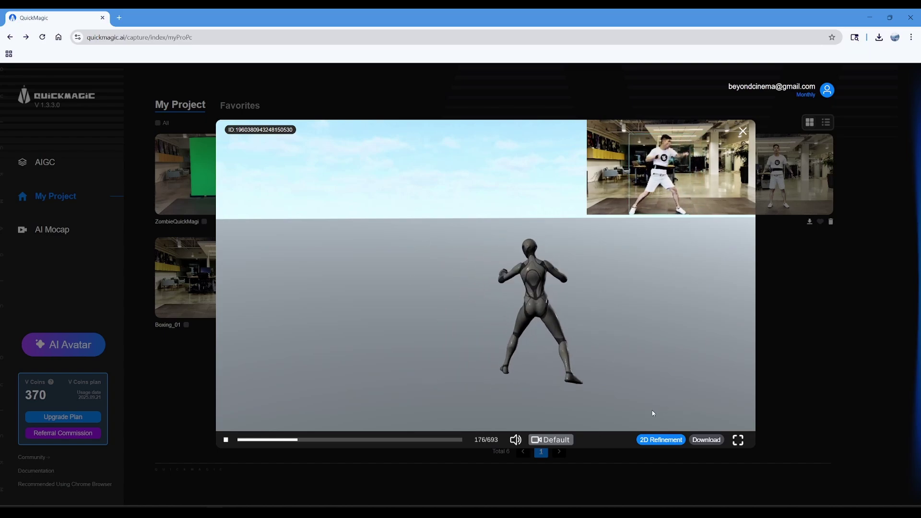
- Start downloading the Boxing_01 result, cancel the save dialog, and close the preview
left_click(714, 442)
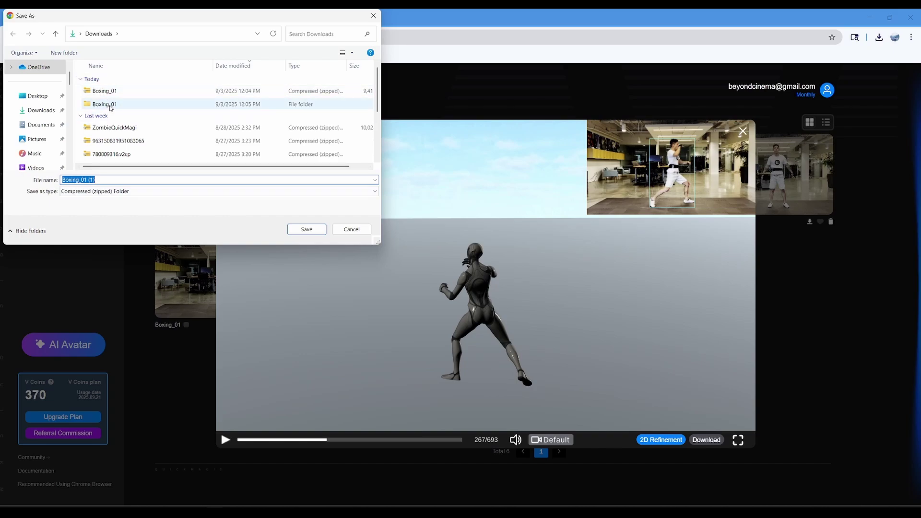
left_click(338, 232)
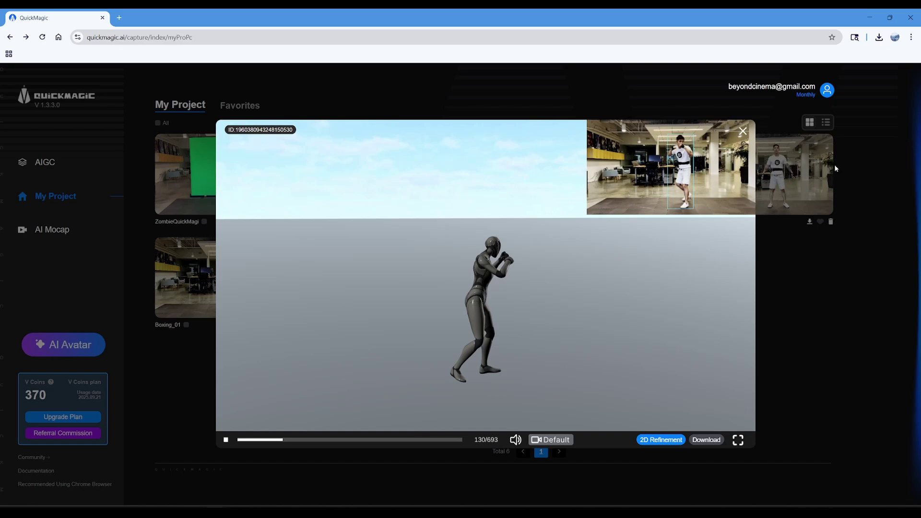
left_click(744, 132)
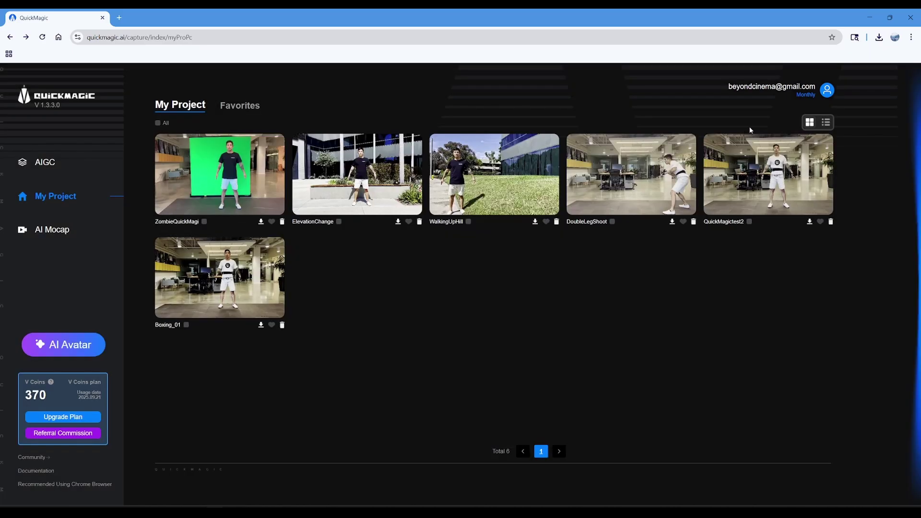
- Switch to Unreal and create a Demo folder inside Content/Mocap, then open it
left_click(871, 18)
key("alt+Tab")
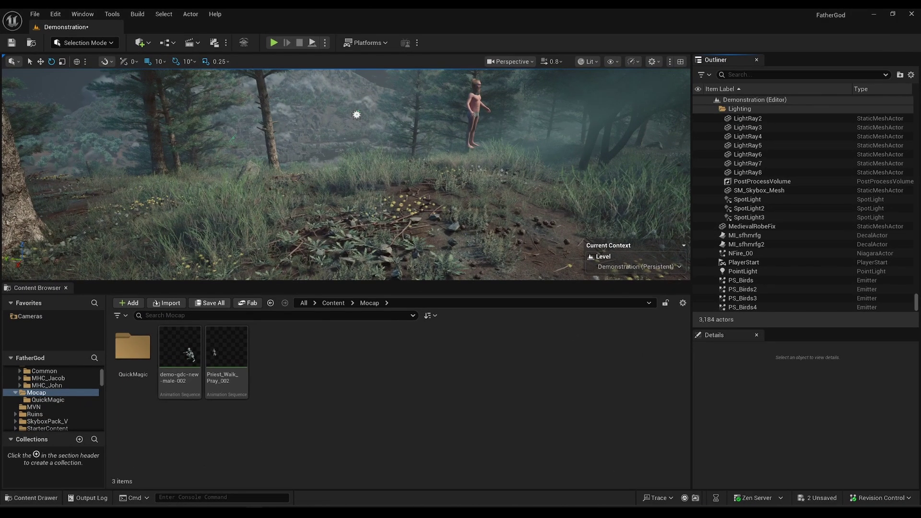
right_click(306, 375)
left_click(356, 190)
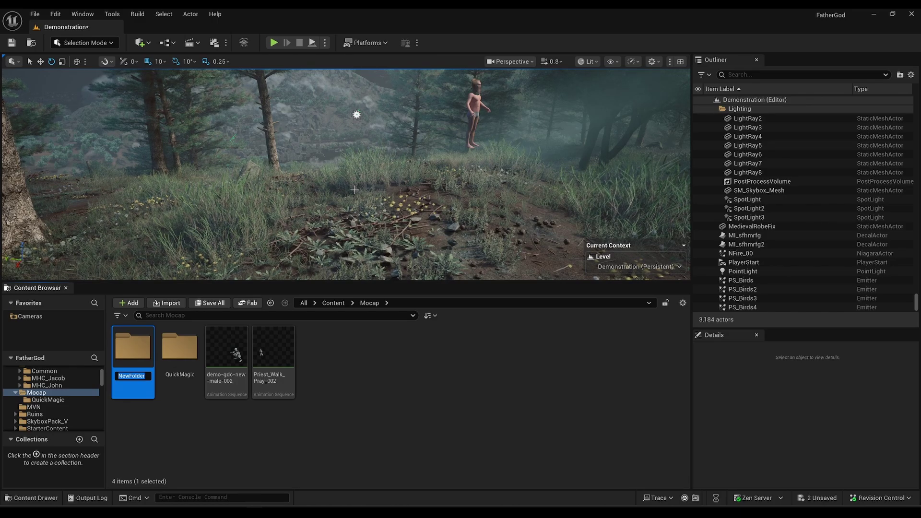
type("Demo")
key("Return")
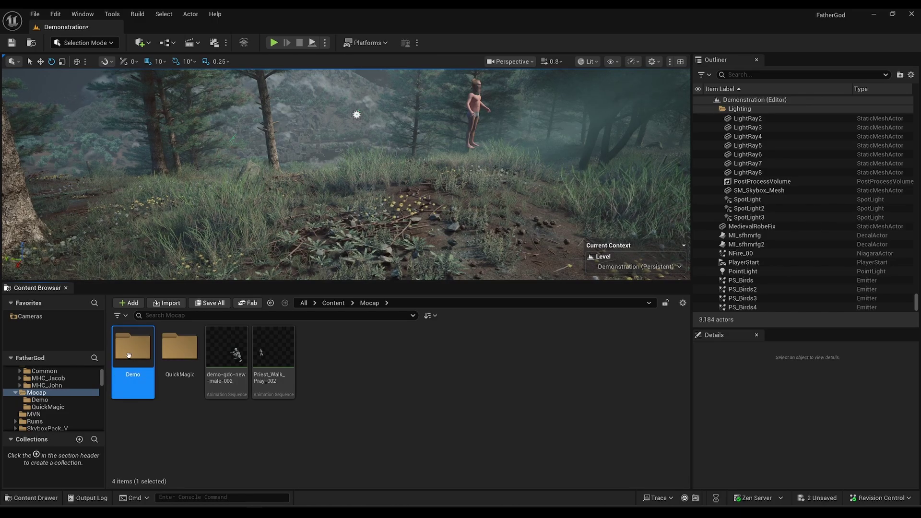
double_click(144, 364)
- Start importing Boxing_01_Unreal5.6.fbx into the Demo folder
right_click(165, 364)
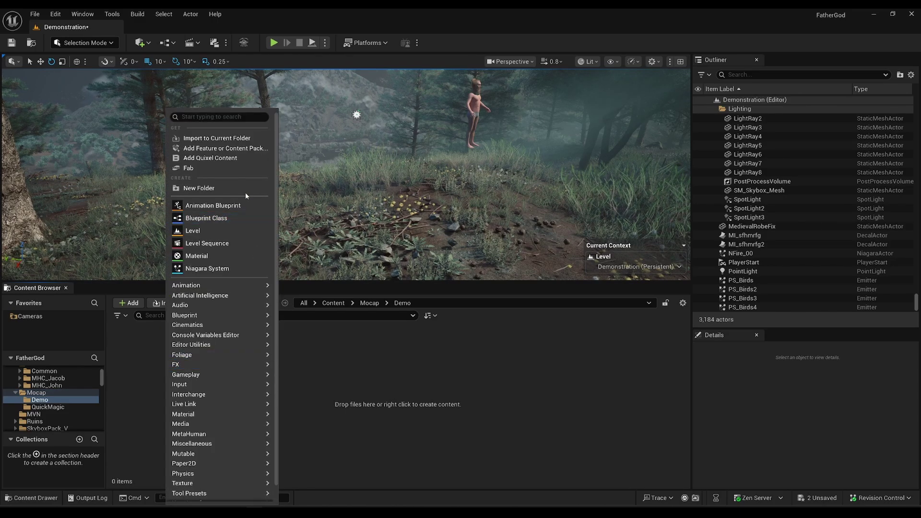
left_click(217, 139)
left_click(234, 91)
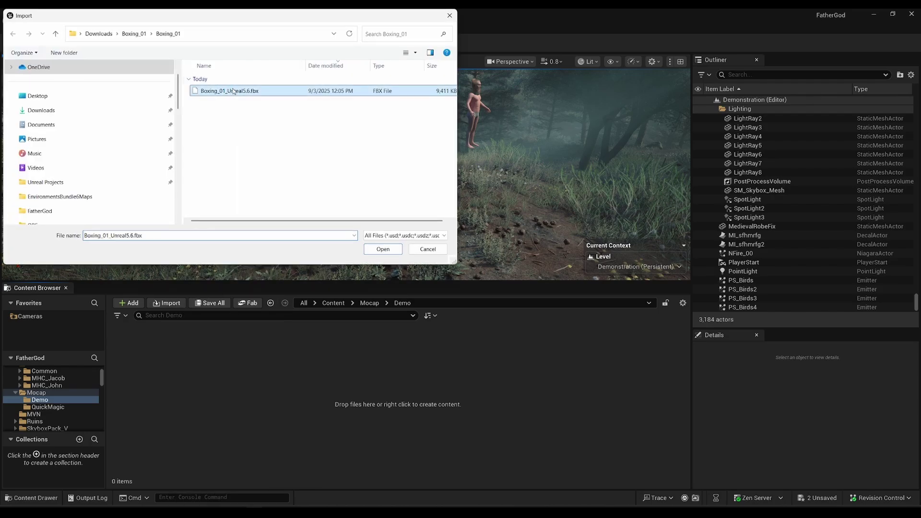
left_click(383, 249)
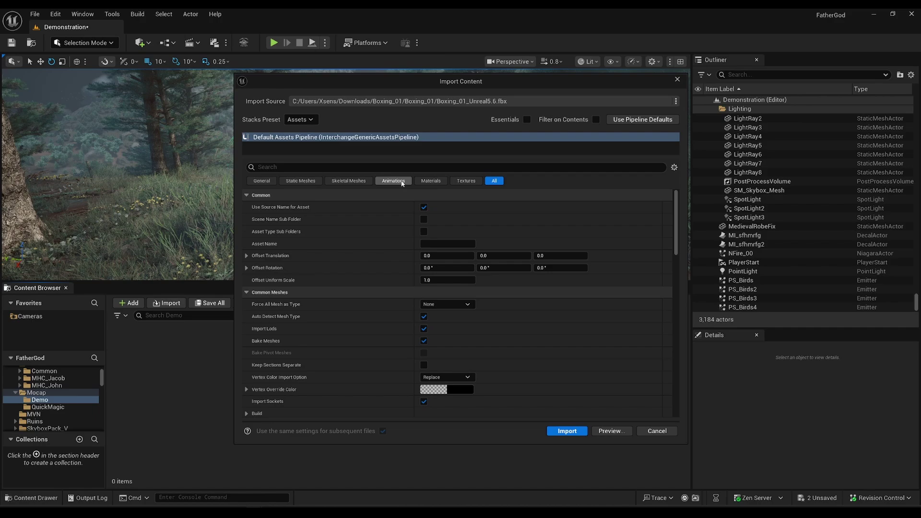
- Set the animation import skeleton to SK_Mannequin and run the import
left_click(394, 181)
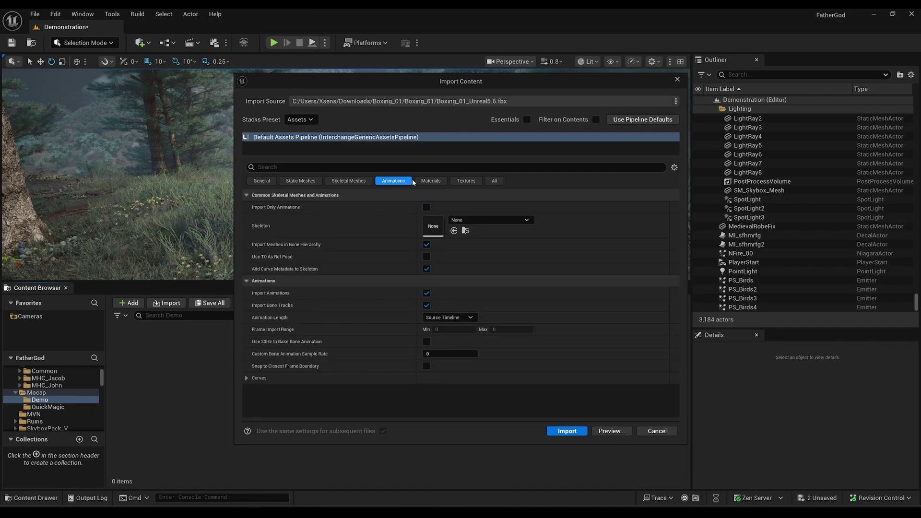
left_click(484, 220)
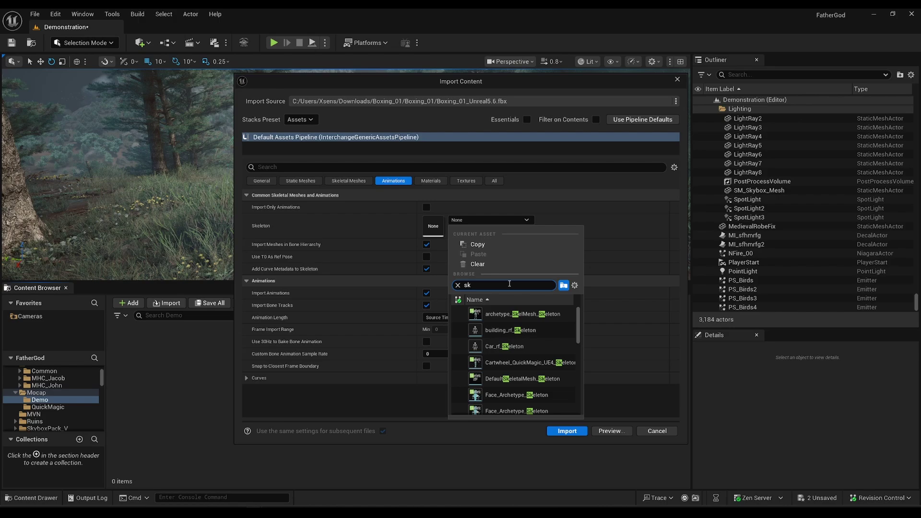
type("sk mann")
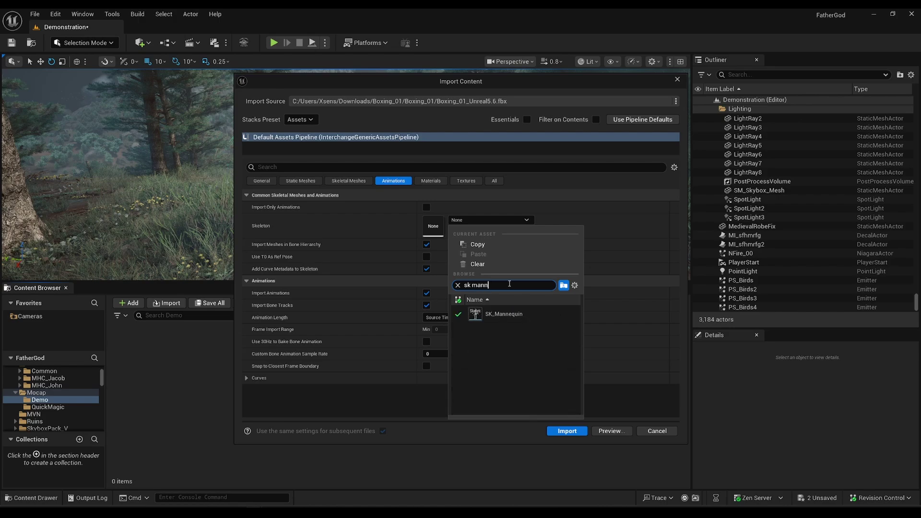
mouse_move(489, 317)
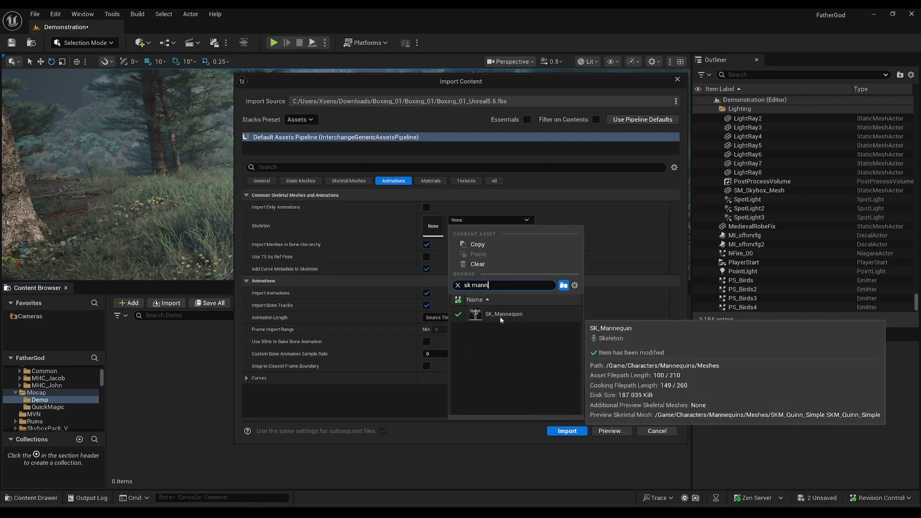
left_click(500, 315)
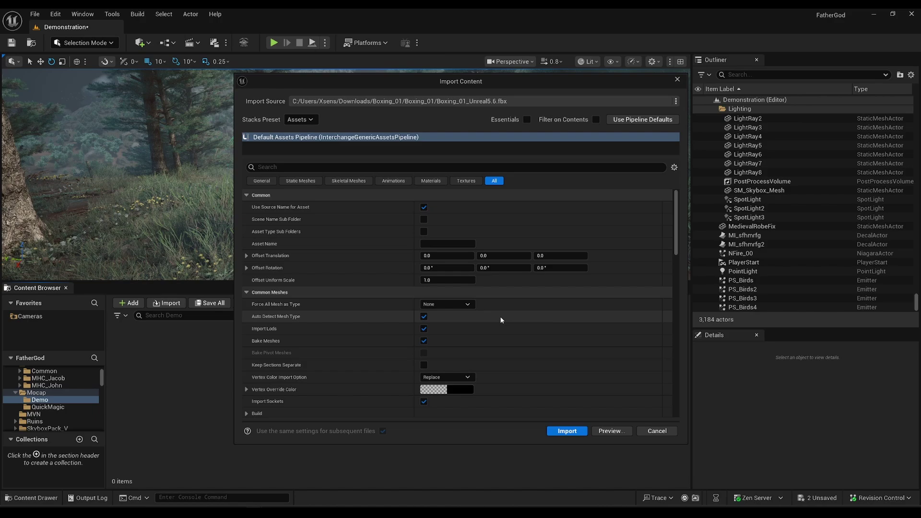
left_click(393, 181)
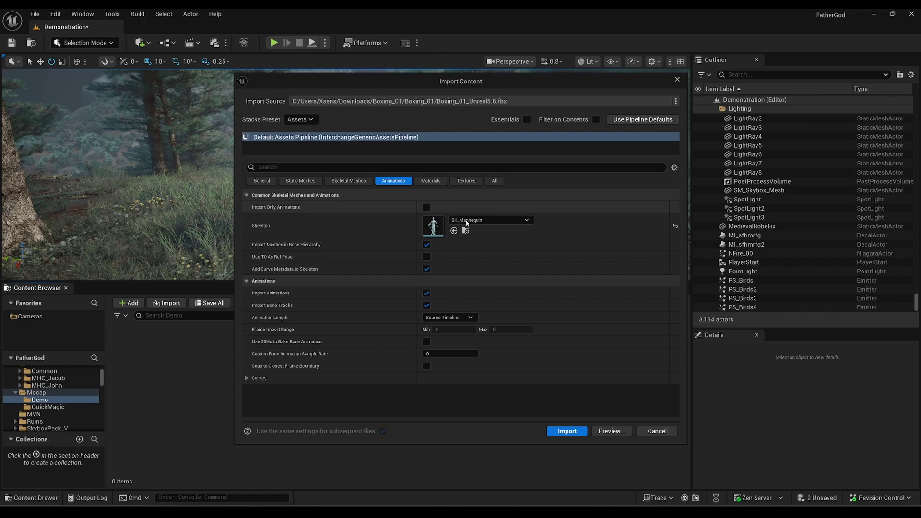
left_click(427, 207)
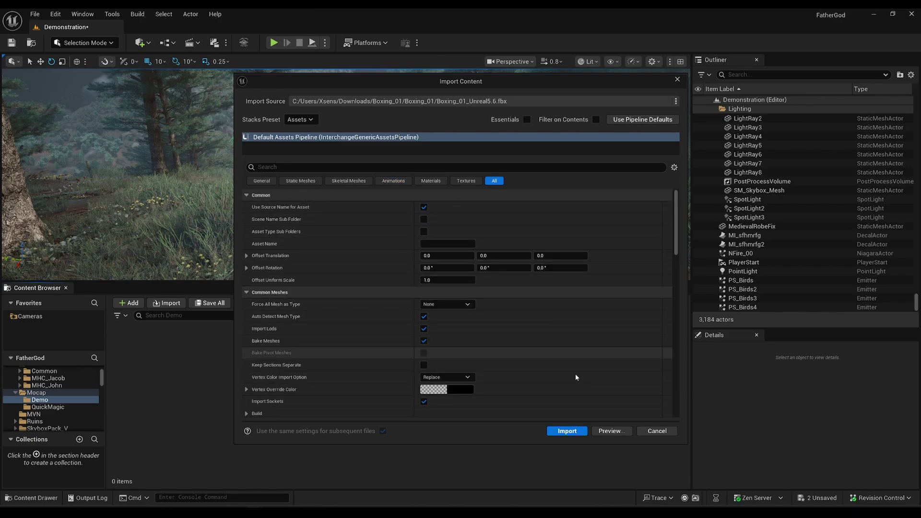
left_click(567, 430)
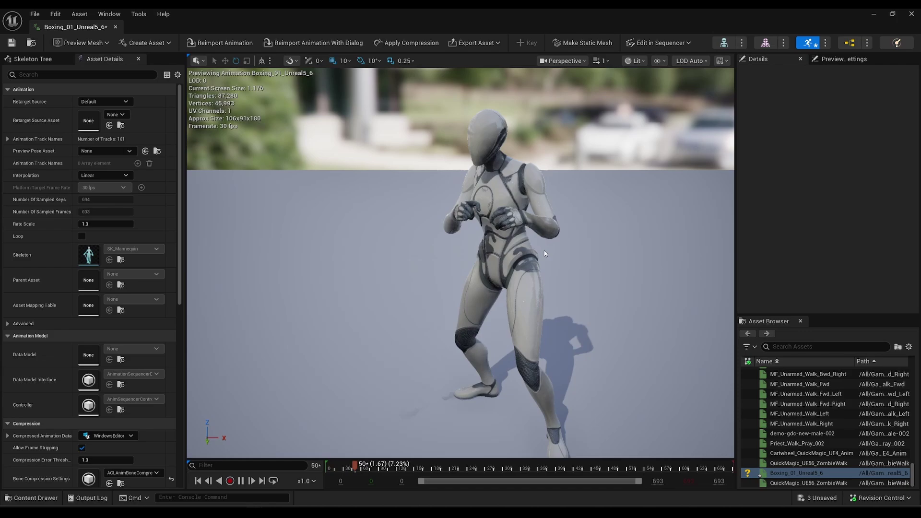
- Save and close the boxing animation, then place BP_MHC_John from MetaHumans/MHC_John into the level
left_click(12, 43)
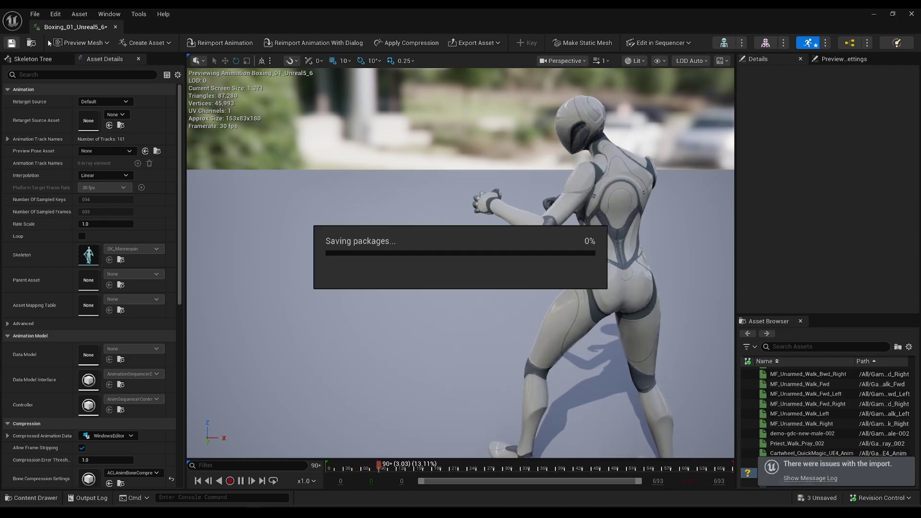
left_click(116, 28)
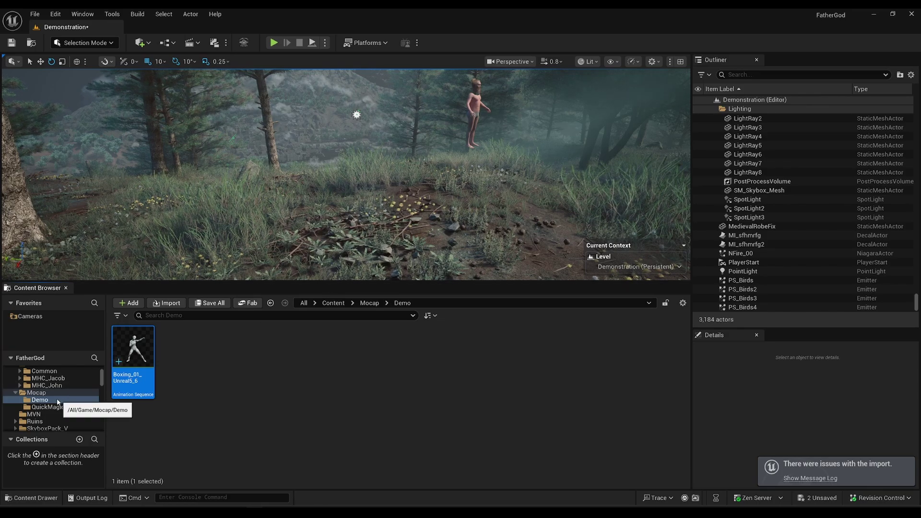
scroll(53, 413, "up", 2)
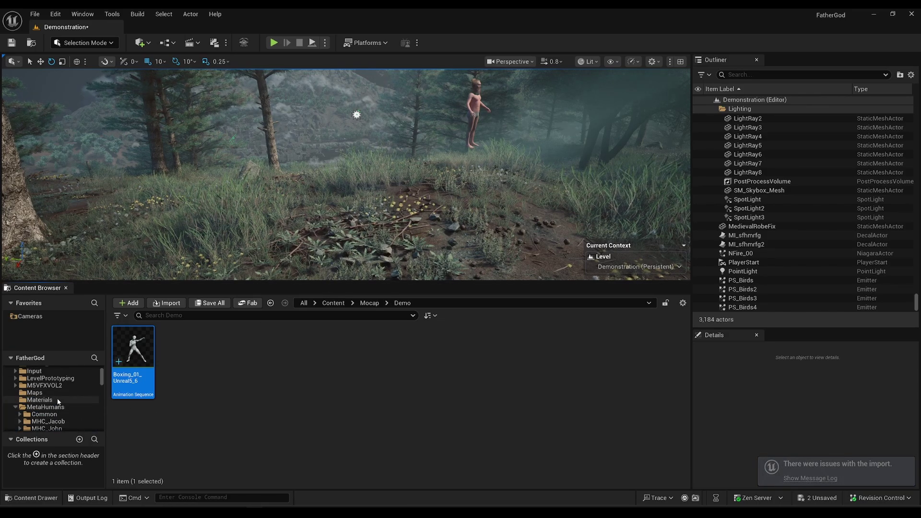
left_click(75, 407)
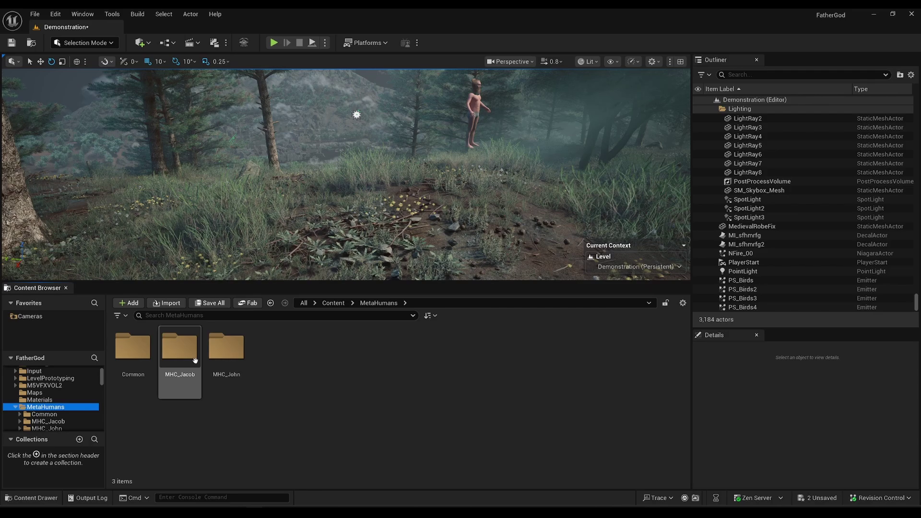
double_click(226, 348)
left_click_drag(320, 364, 352, 220)
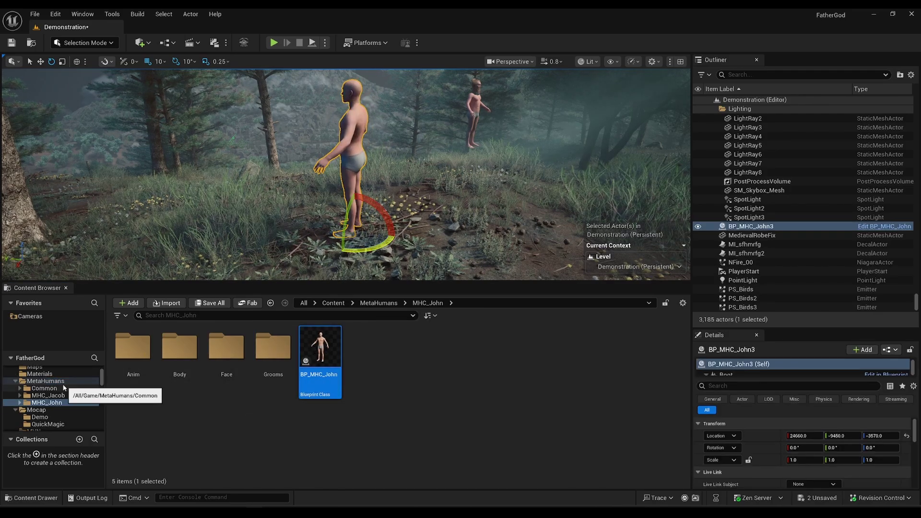
- Scroll the Content Browser up and select the top-level Content folder
scroll(57, 379, "up", 3)
scroll(57, 379, "up", 3)
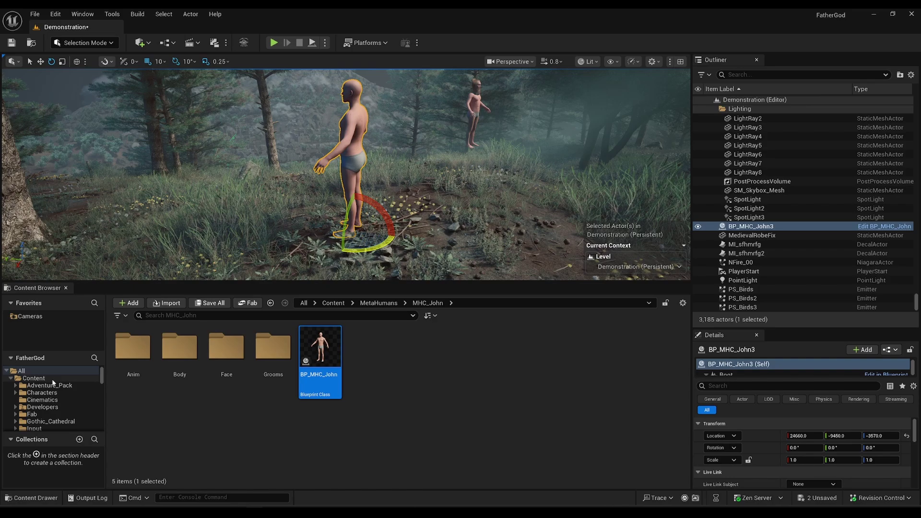
left_click(57, 379)
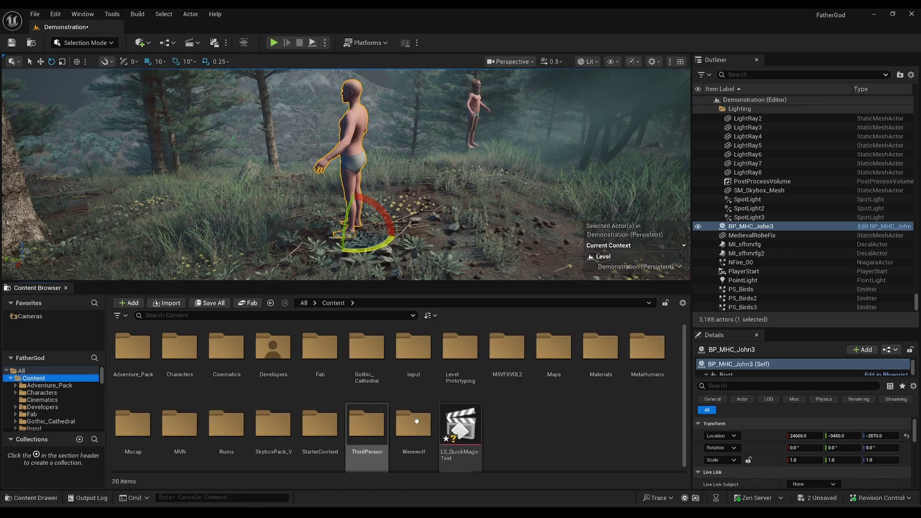
- Open LS_QuickMagicTest and delete its old MetaHuman track
double_click(463, 440)
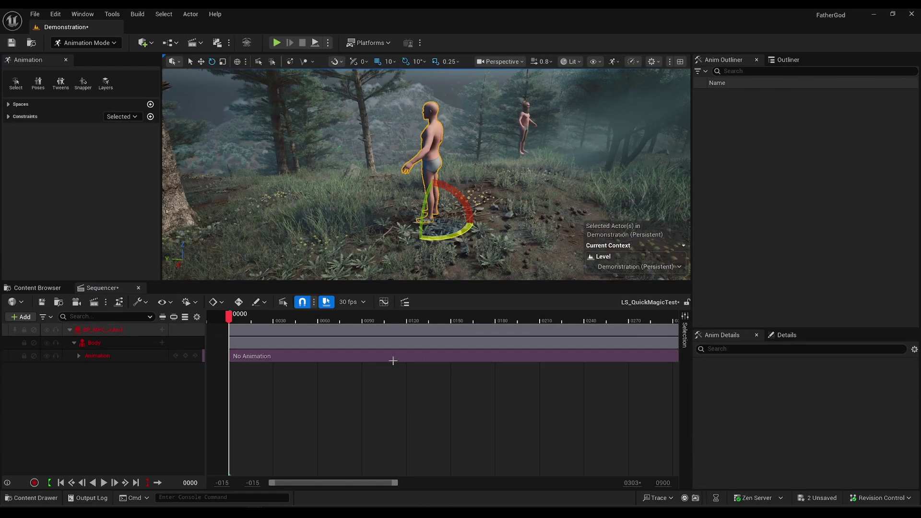
left_click(99, 329)
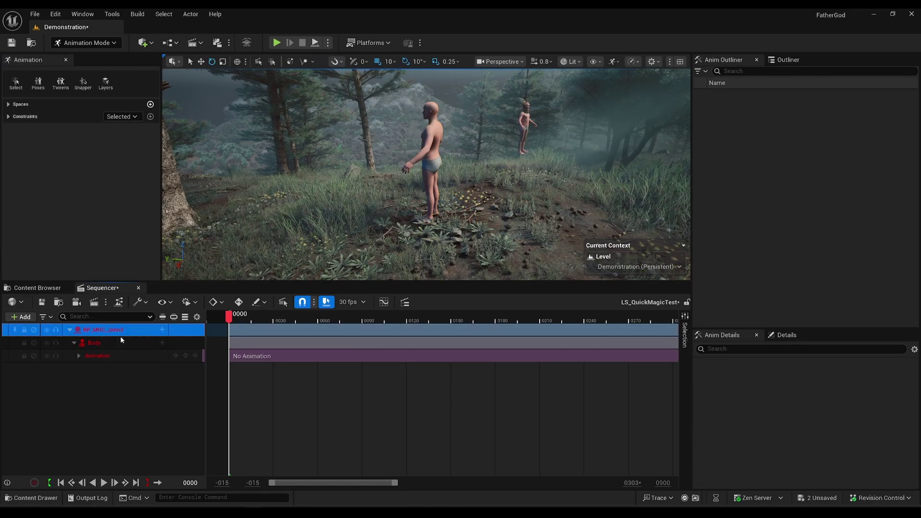
key("Delete")
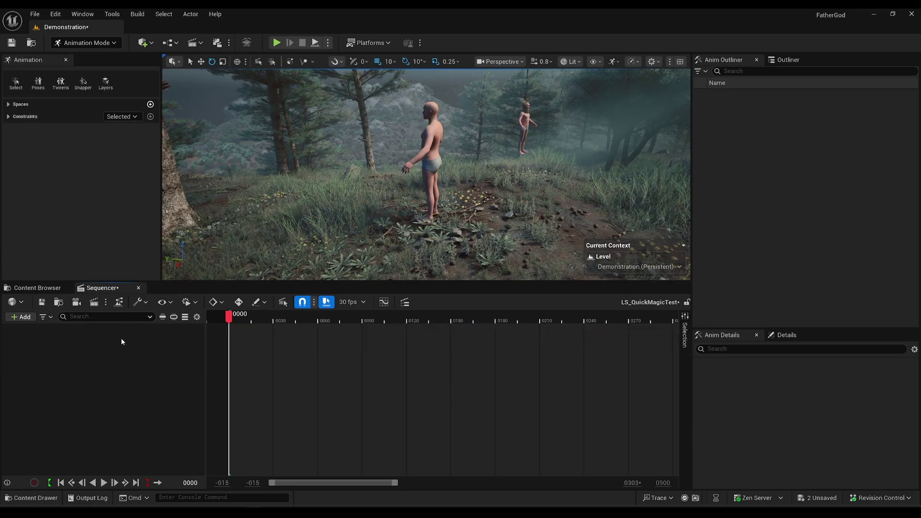
- Add BP_MHC_John3 to the sequence and delete its MetaHuman_ControlRig and Face_ControlBoard_CtrlRig tracks
left_click(431, 142)
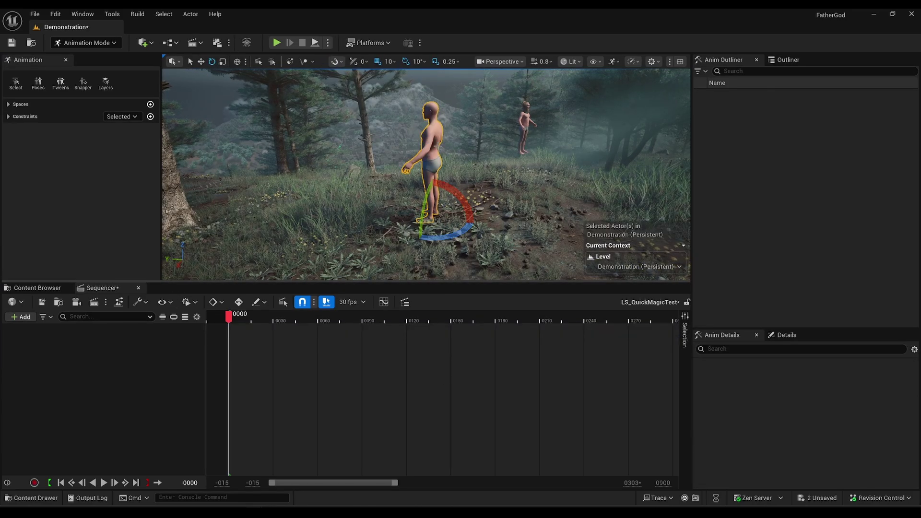
left_click(789, 60)
left_click_drag(768, 228, 157, 366)
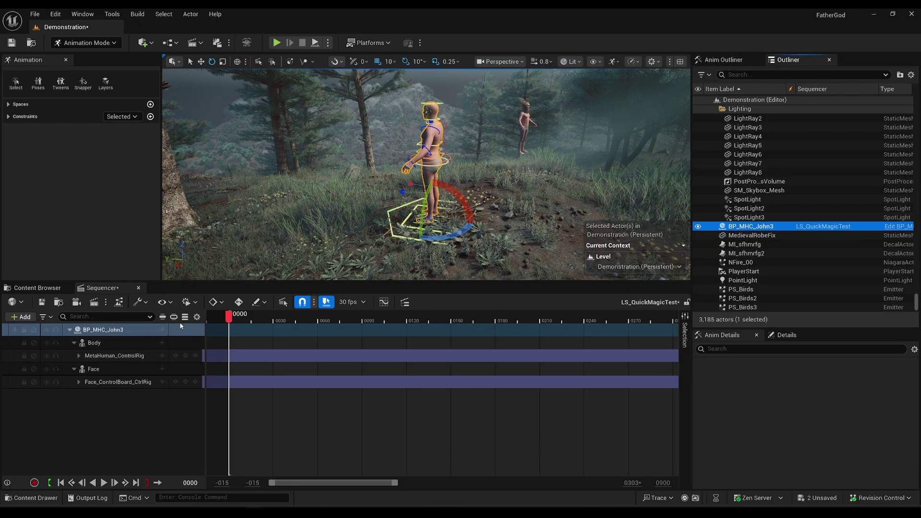
left_click(119, 357)
key("Delete")
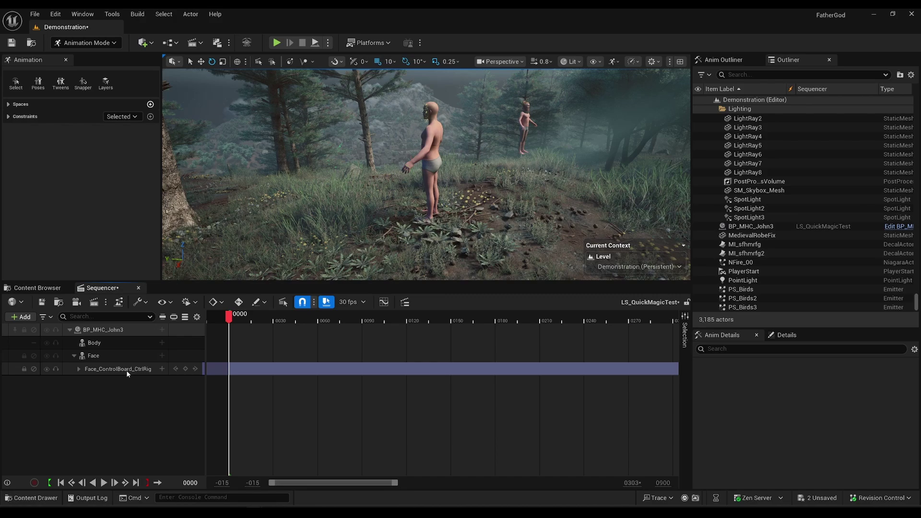
left_click(113, 370)
key("Delete")
key("Delete")
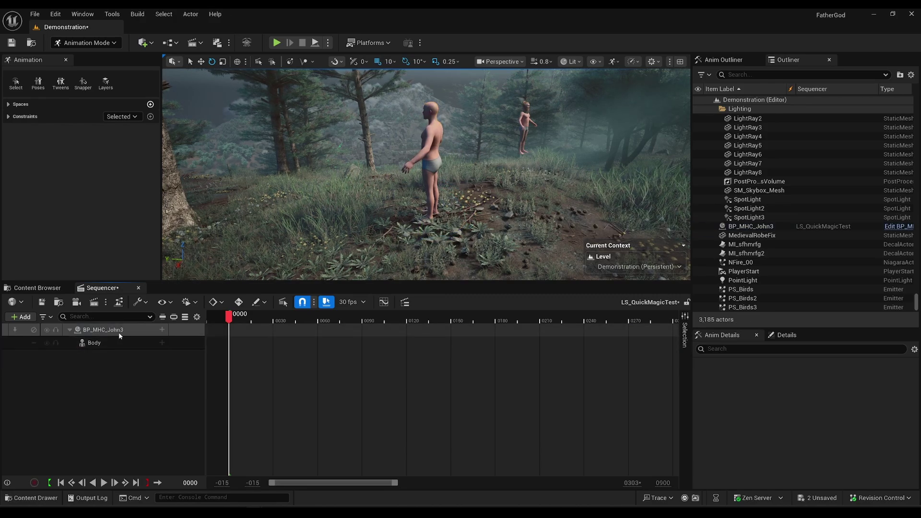
- Browse to the Mocap folder and open the boxing animation's SK_Mannequin skeleton
left_click(47, 289)
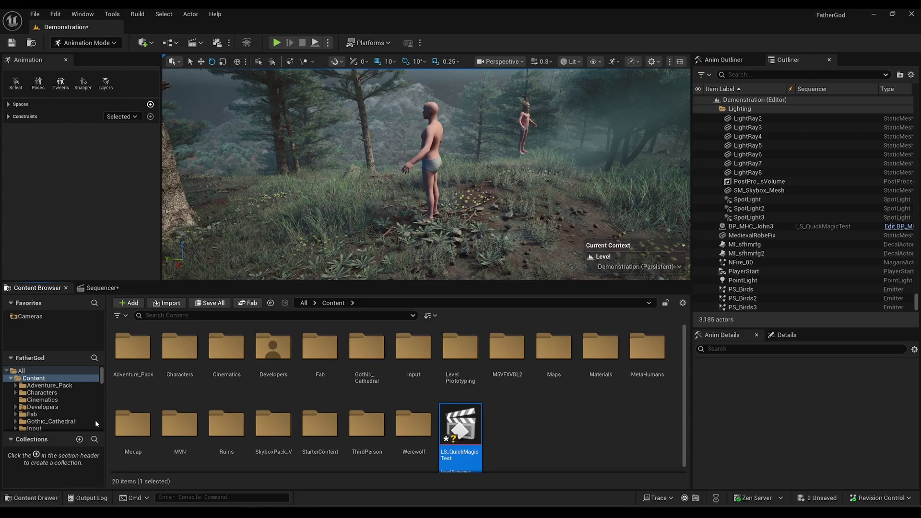
scroll(63, 412, "down", 2)
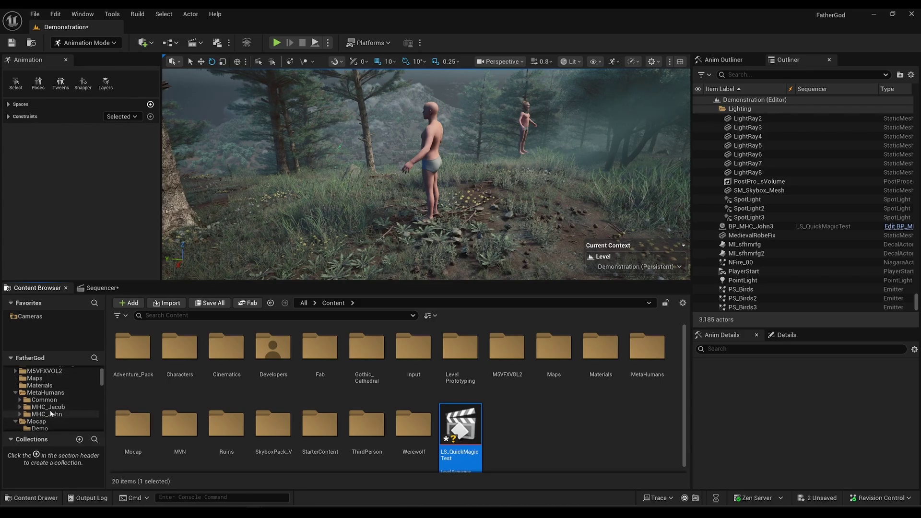
scroll(50, 408, "down", 2)
left_click(36, 407)
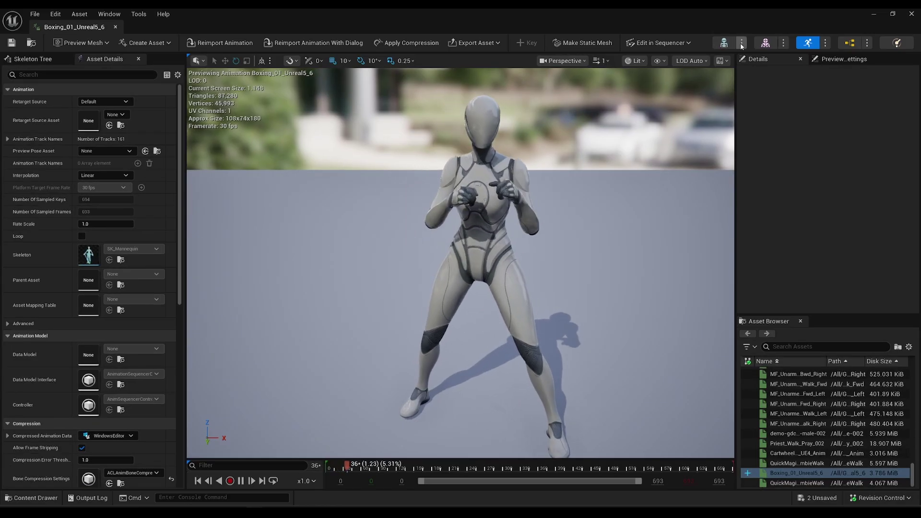
left_click(723, 42)
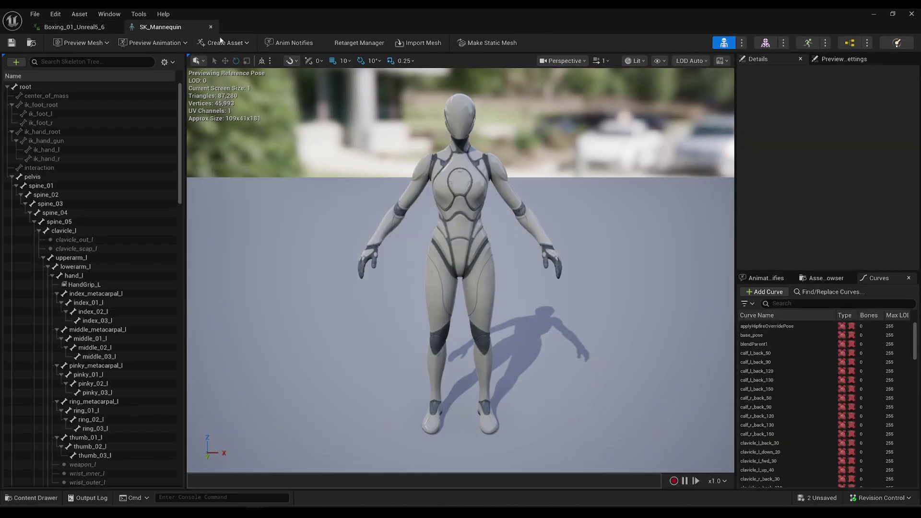
- Add metahuman_base_skel to SK_Mannequin's Compatible Skeletons in Asset Details, then close the window
left_click(89, 17)
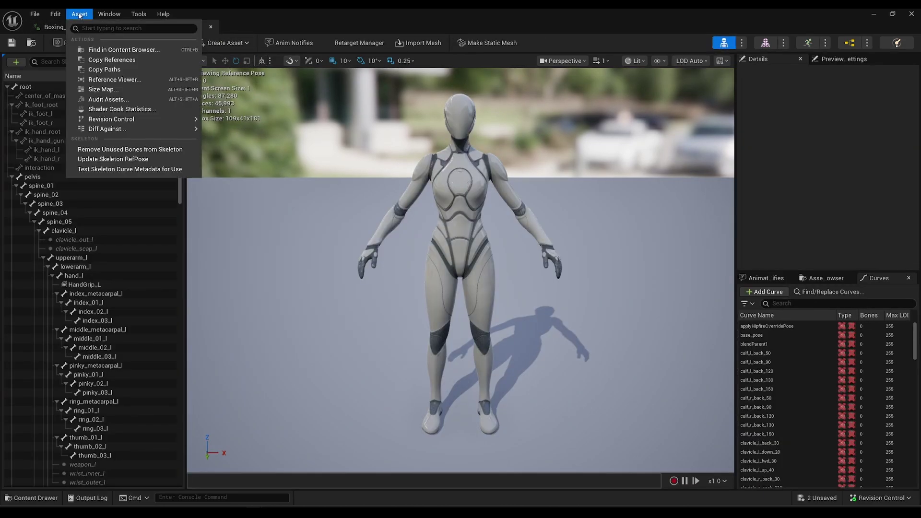
mouse_move(105, 15)
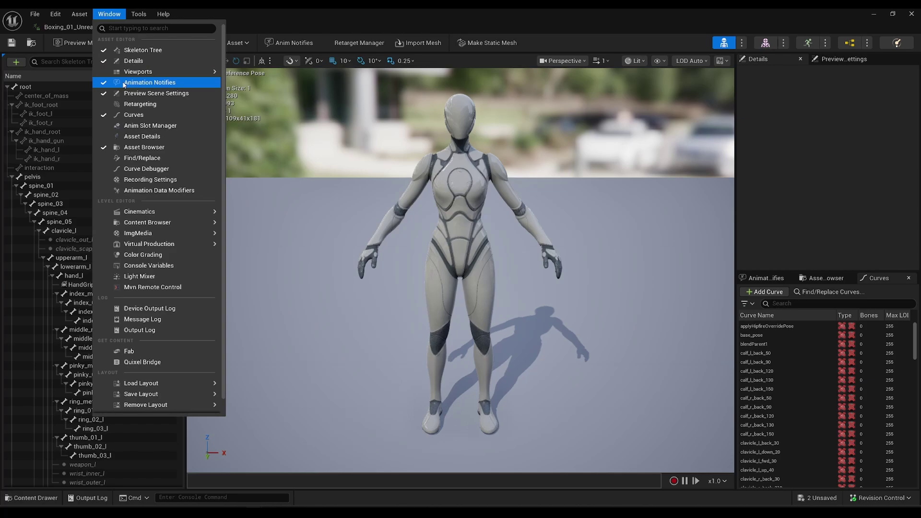
left_click(157, 137)
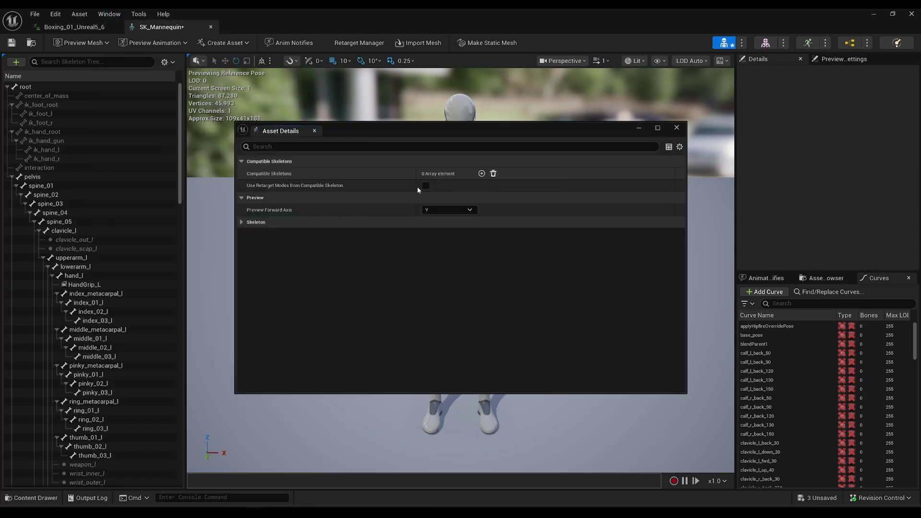
left_click(482, 173)
left_click(479, 187)
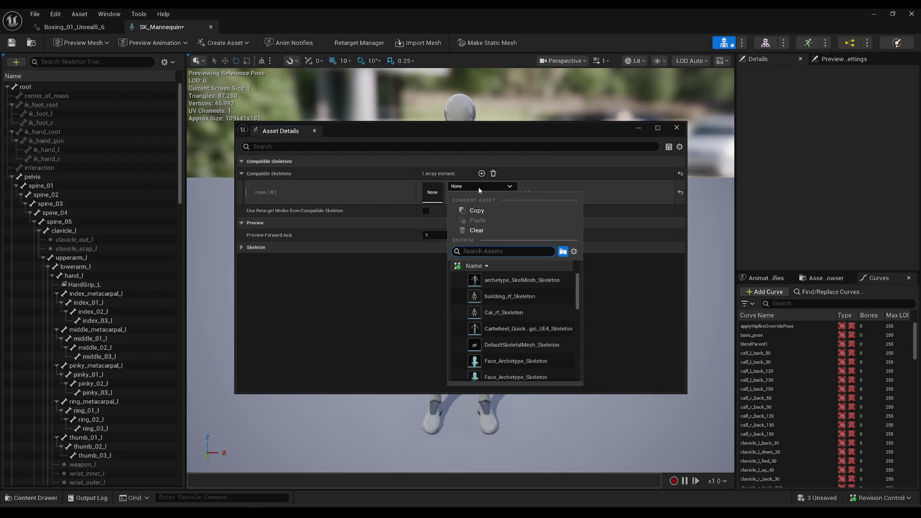
type("metahuman")
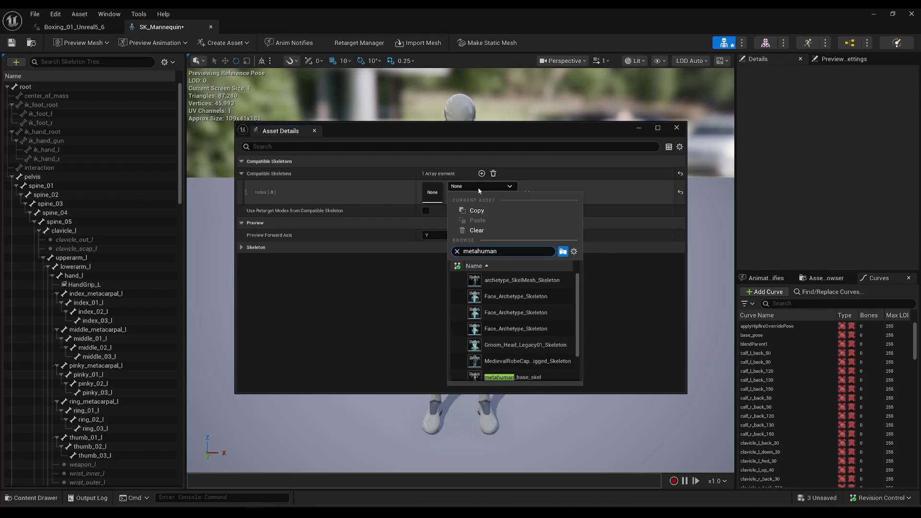
left_click(510, 377)
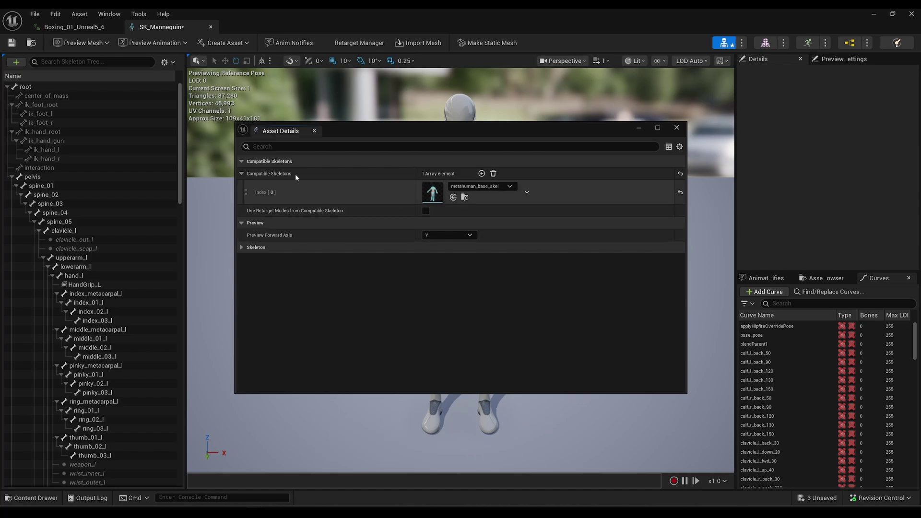
left_click(315, 131)
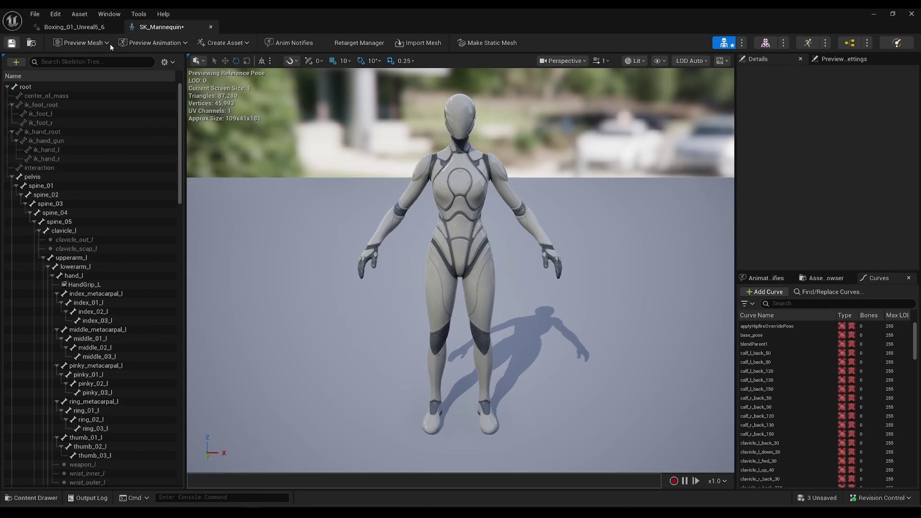
- Close the SK_Mannequin and Boxing_01_Unreal5_6 editors and return to the LS_QuickMagicTest sequence
left_click(211, 28)
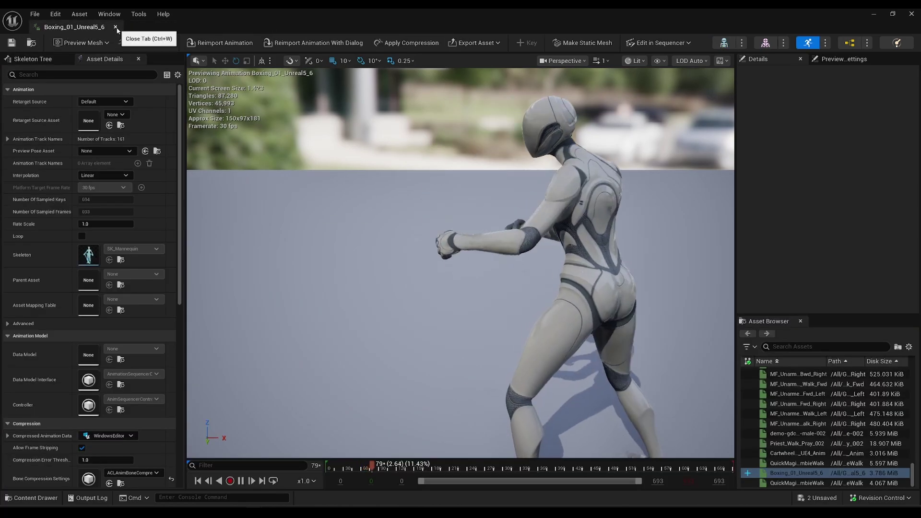
left_click(113, 29)
left_click(100, 288)
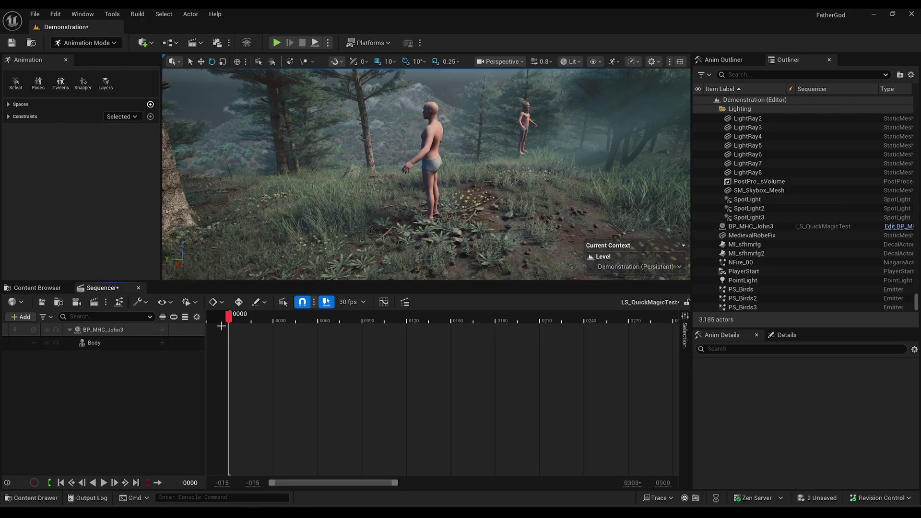
- Add an animation track to Body playing Boxing_01_Unreal5_6
left_click(163, 344)
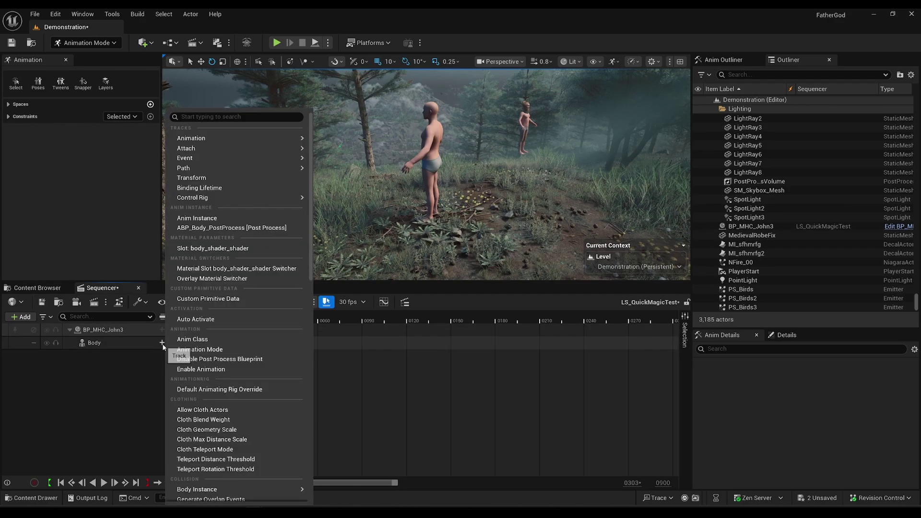
mouse_move(223, 142)
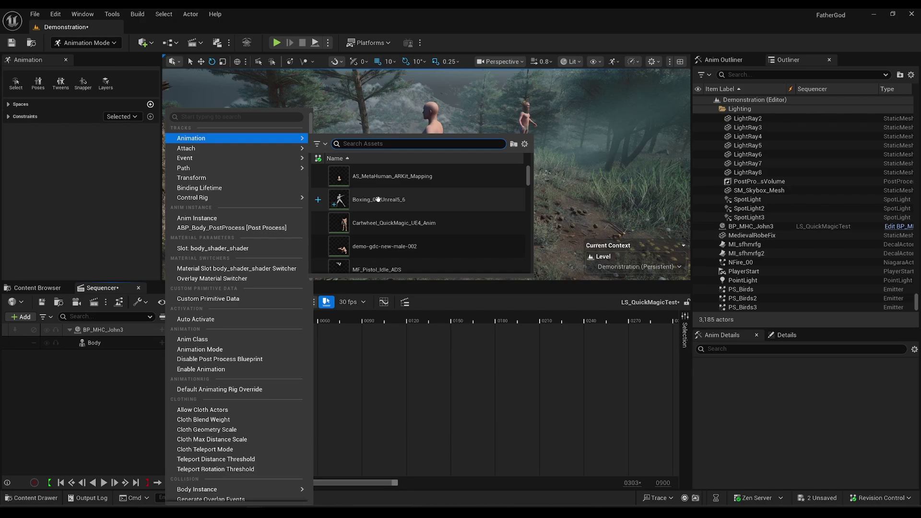
left_click(374, 201)
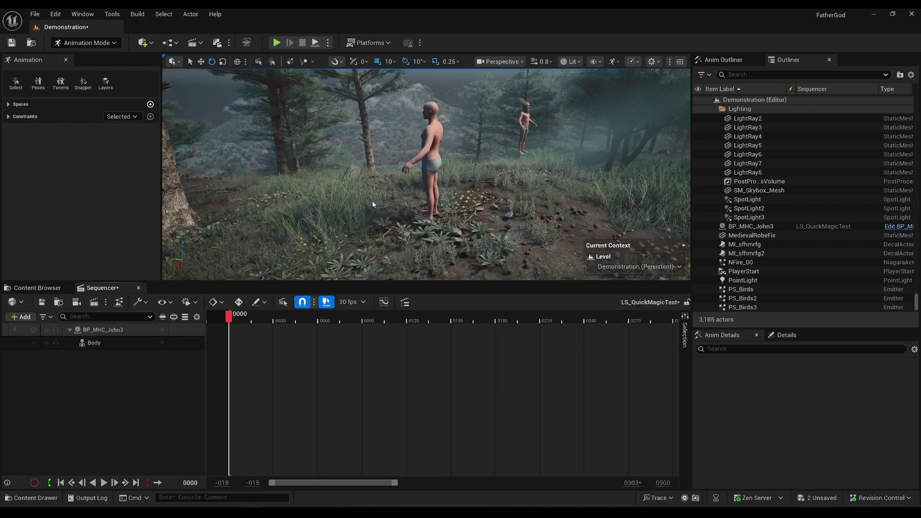
- Play the sequence from near the start and stop around frame 0380 to watch the MetaHuman box
left_click(258, 319)
key("space")
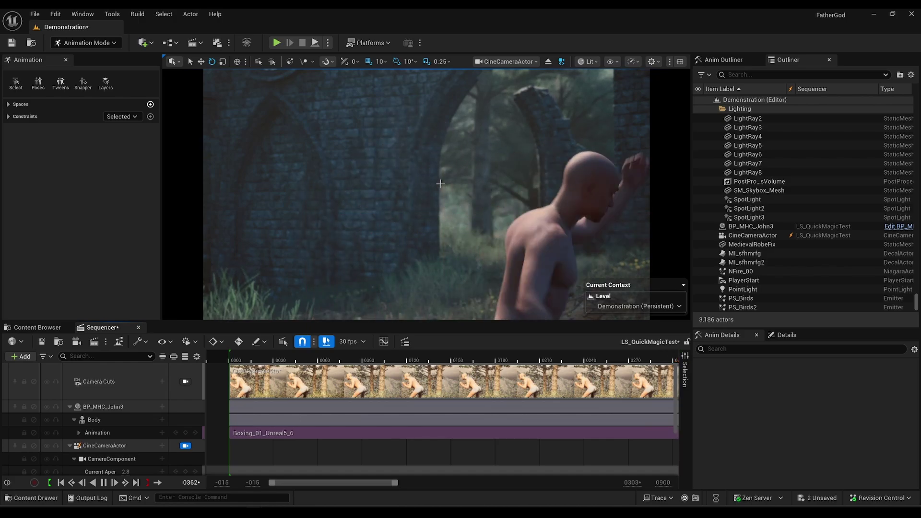
key("space")
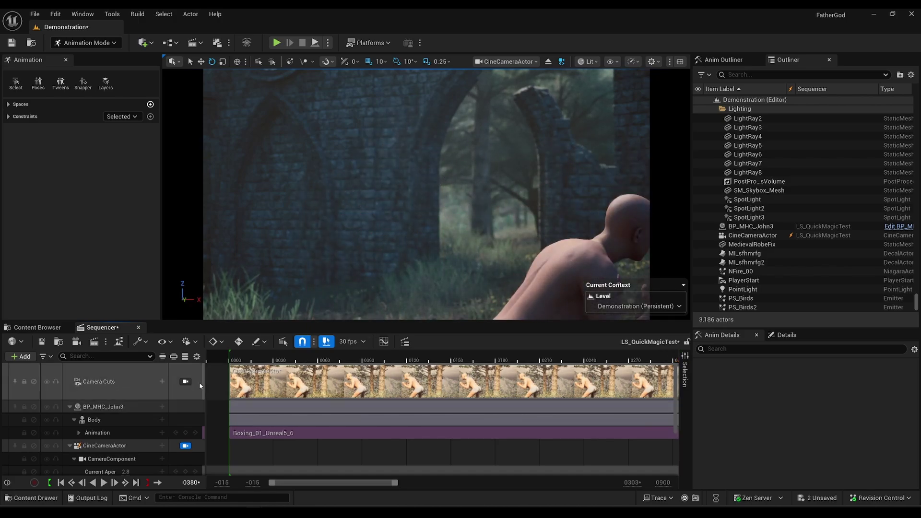